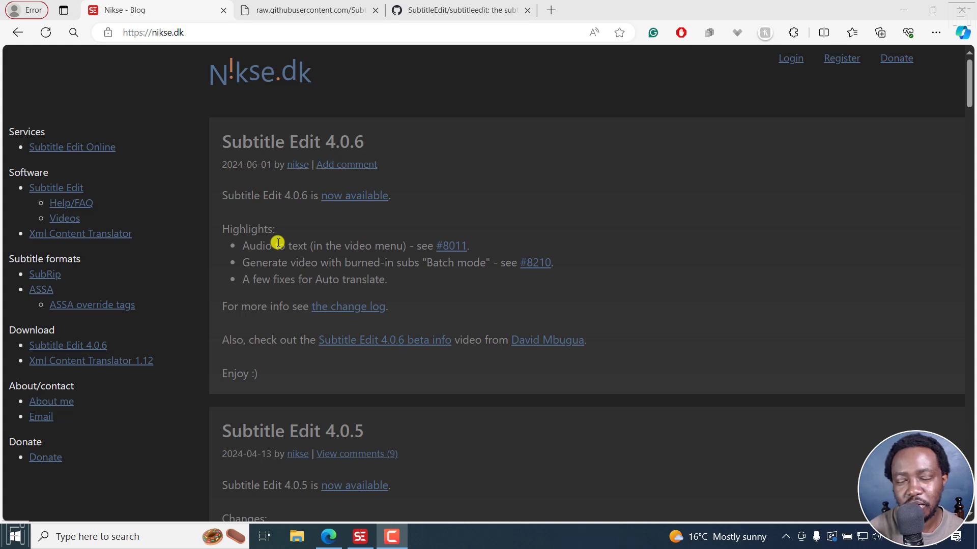
Copy the burned-in subs batch mode bullet, then highlight the Auto translate fixes bullet.
{"action": "left_click_drag", "start_coordinate": [243, 263], "coordinate": [489, 264]}
{"action": "key", "text": "ctrl+c"}
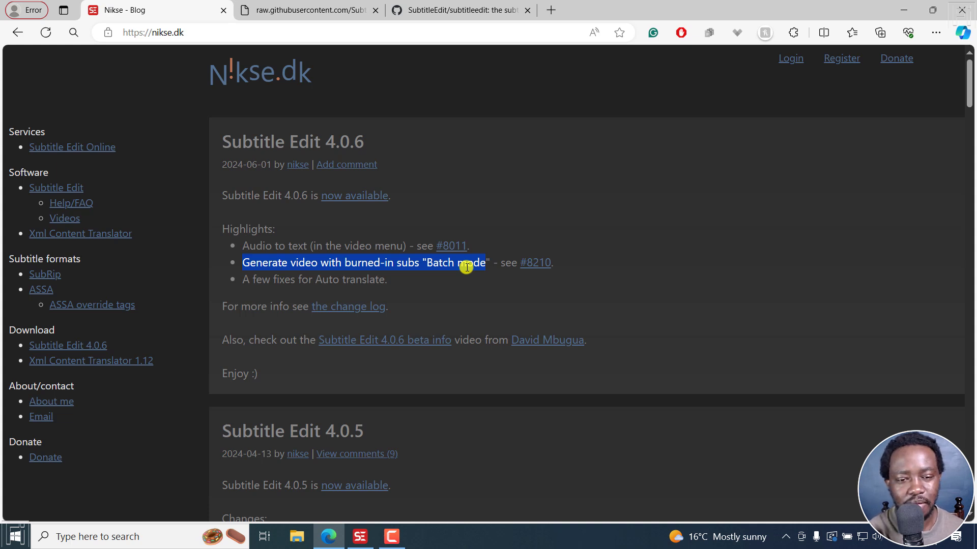
{"action": "left_click", "coordinate": [253, 284]}
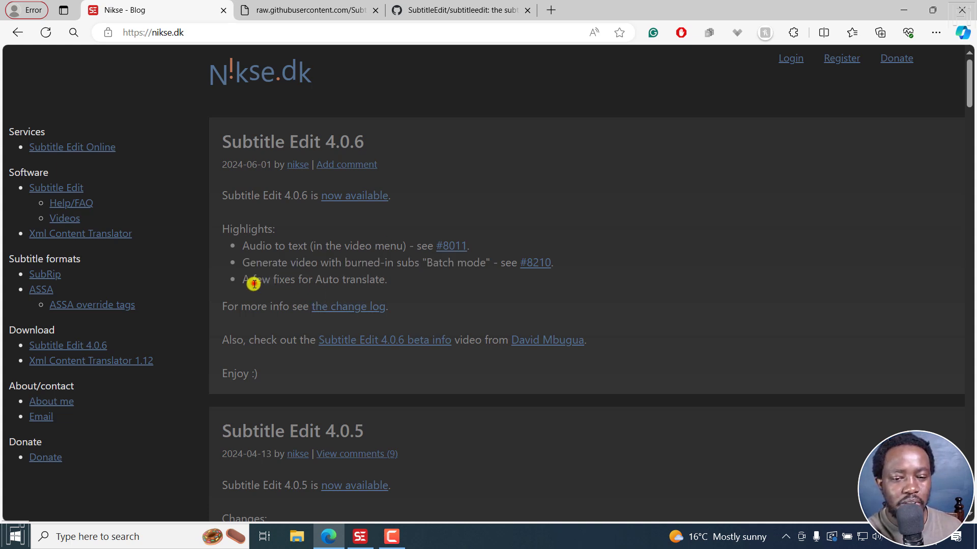
{"action": "left_click_drag", "start_coordinate": [254, 284], "coordinate": [373, 280]}
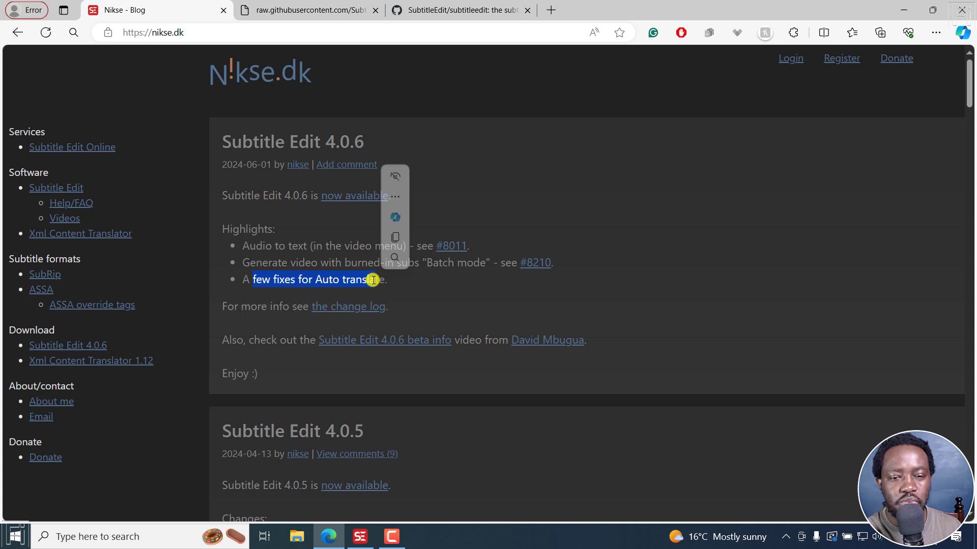
Open the blog post's 'change log' link in a new browser tab.
{"action": "left_click", "coordinate": [471, 303]}
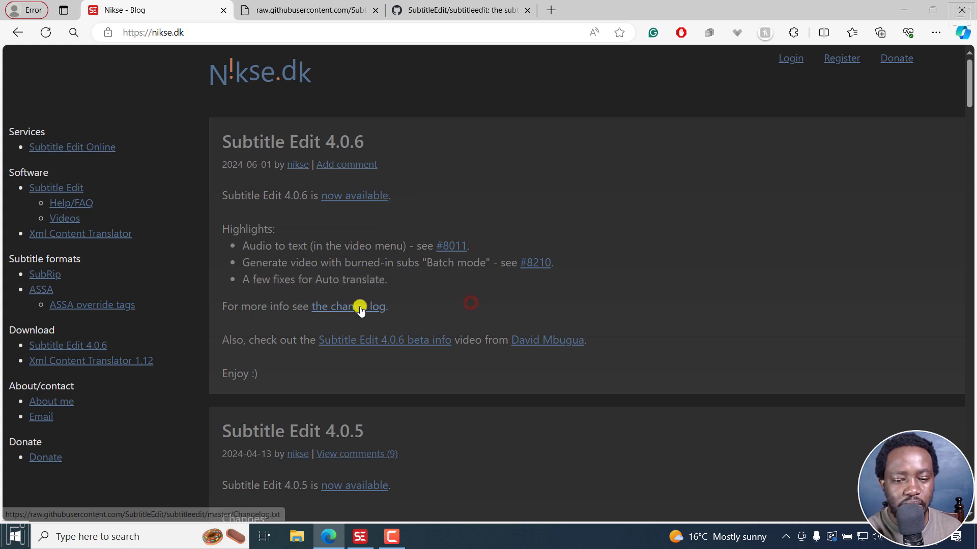
{"action": "right_click", "coordinate": [360, 308]}
{"action": "left_click", "coordinate": [403, 90]}
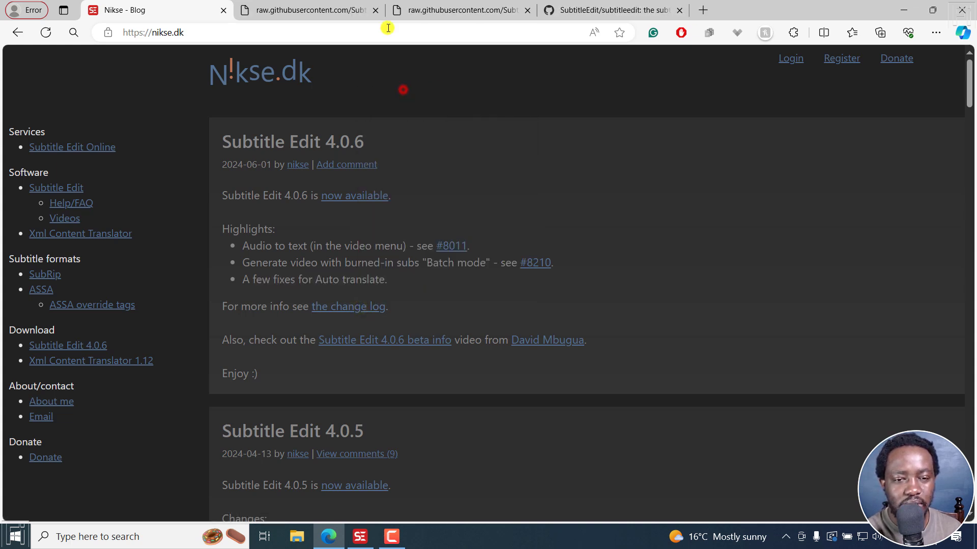
Close the duplicate raw tab and read the Text To Speech, burn-in and LRC changelog entries.
{"action": "left_click", "coordinate": [527, 10]}
{"action": "left_click", "coordinate": [270, 6]}
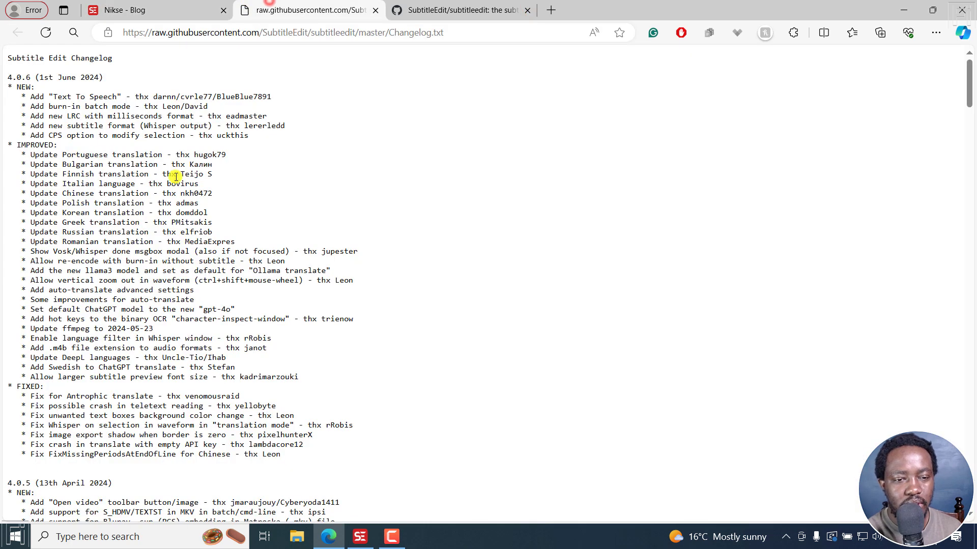
{"action": "left_click_drag", "start_coordinate": [30, 97], "coordinate": [107, 105]}
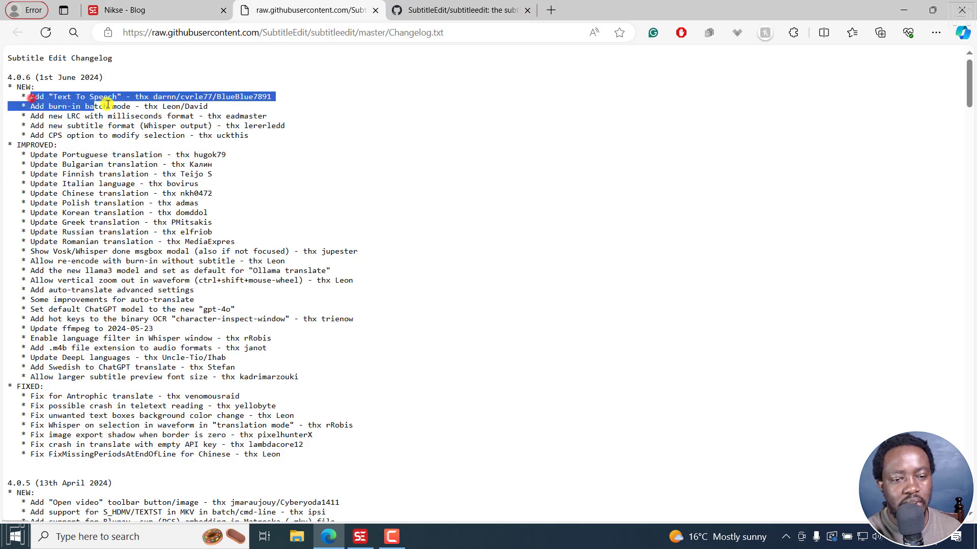
{"action": "left_click", "coordinate": [138, 109]}
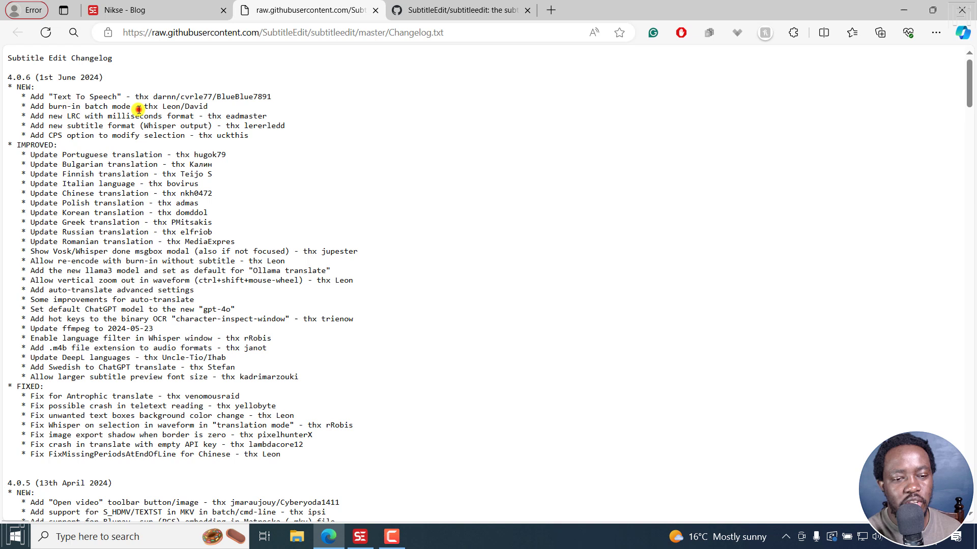
{"action": "left_click_drag", "start_coordinate": [62, 116], "coordinate": [212, 125]}
{"action": "left_click", "coordinate": [81, 125]}
{"action": "left_click", "coordinate": [52, 139]}
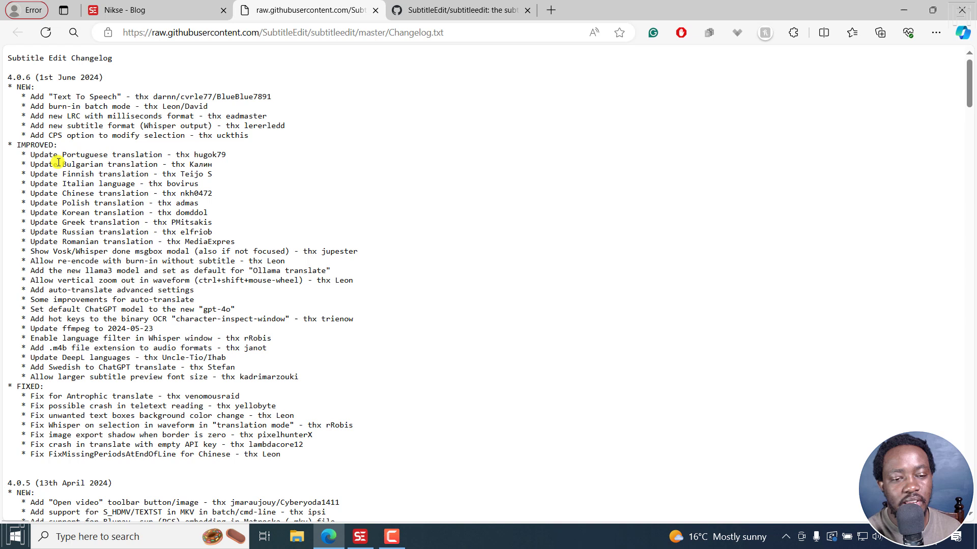
Highlight the translation, re-encode, llama3, ChatGPT model, hot keys and Whisper language filter entries.
{"action": "left_click_drag", "start_coordinate": [29, 154], "coordinate": [226, 213]}
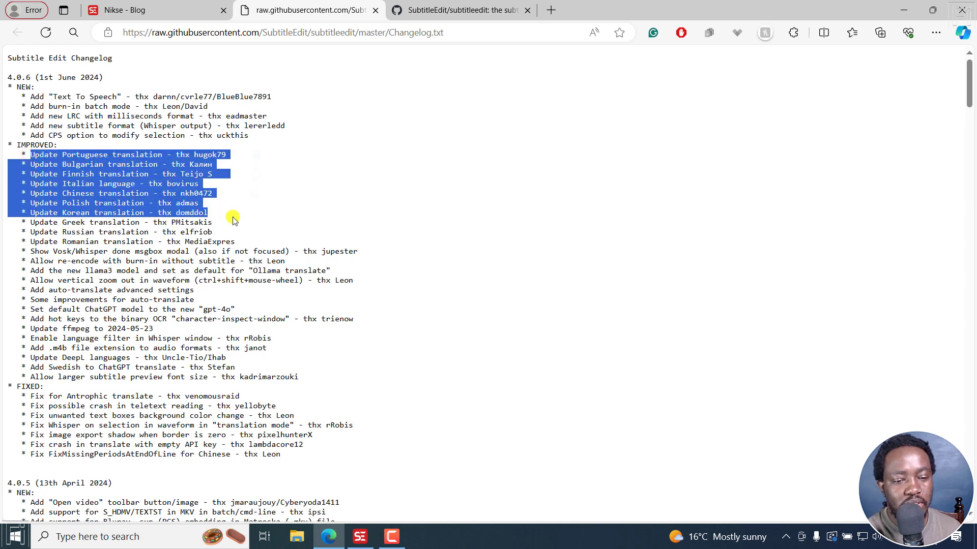
{"action": "left_click", "coordinate": [121, 256]}
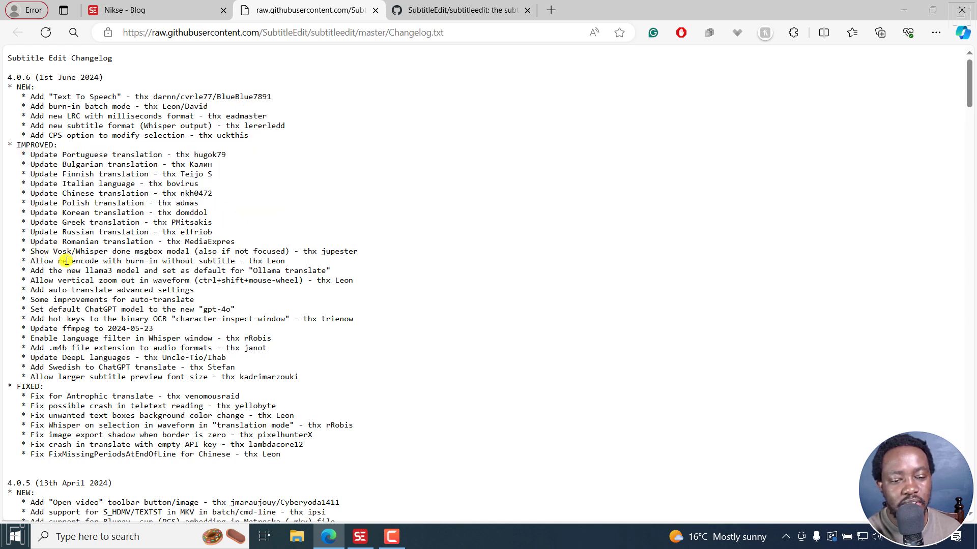
{"action": "left_click_drag", "start_coordinate": [44, 262], "coordinate": [288, 265]}
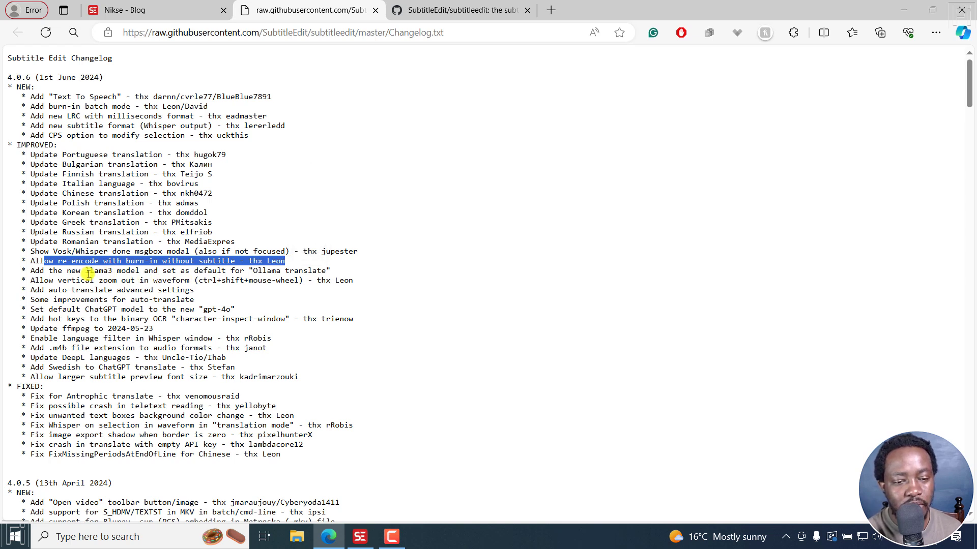
{"action": "left_click", "coordinate": [74, 273]}
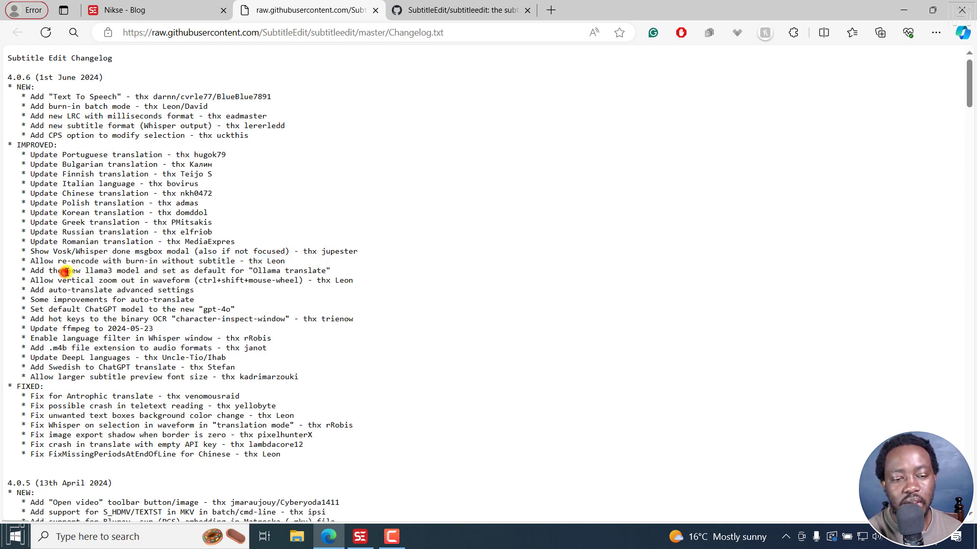
{"action": "left_click_drag", "start_coordinate": [67, 273], "coordinate": [252, 270]}
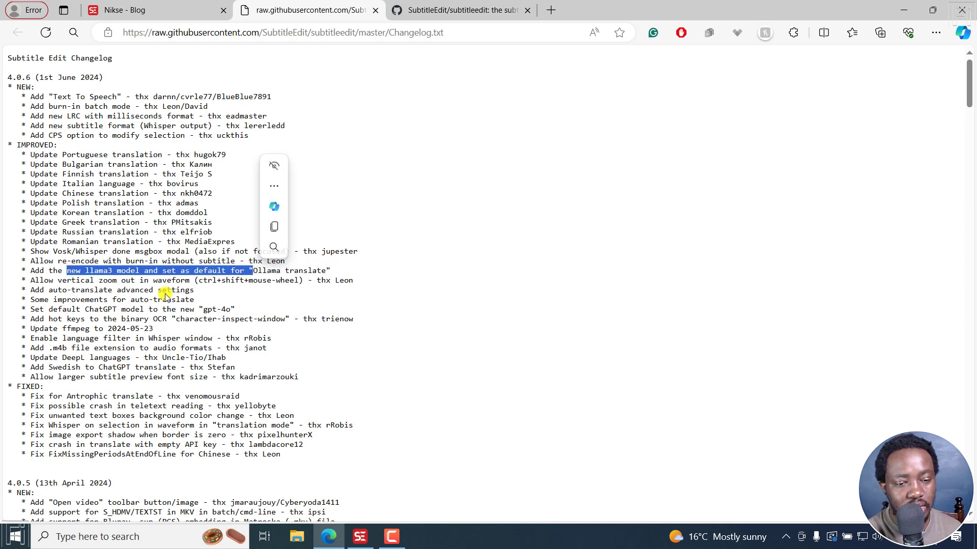
{"action": "left_click", "coordinate": [83, 309]}
{"action": "left_click_drag", "start_coordinate": [82, 308], "coordinate": [230, 310]}
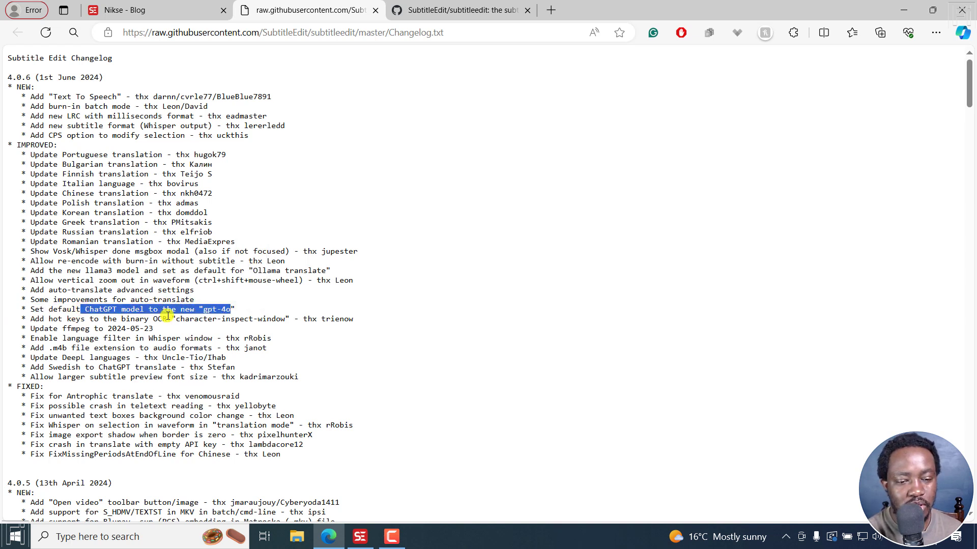
{"action": "left_click_drag", "start_coordinate": [62, 328], "coordinate": [117, 348]}
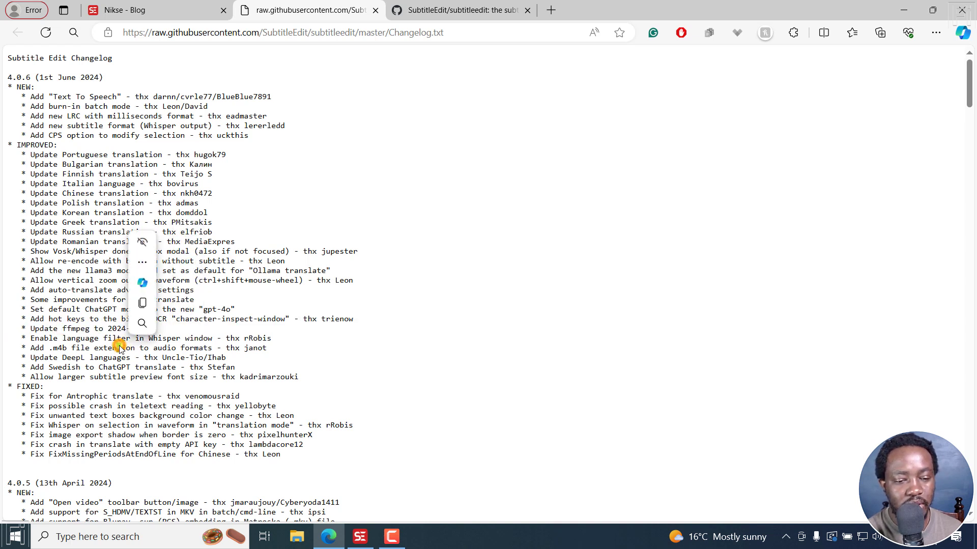
{"action": "left_click_drag", "start_coordinate": [59, 338], "coordinate": [234, 339]}
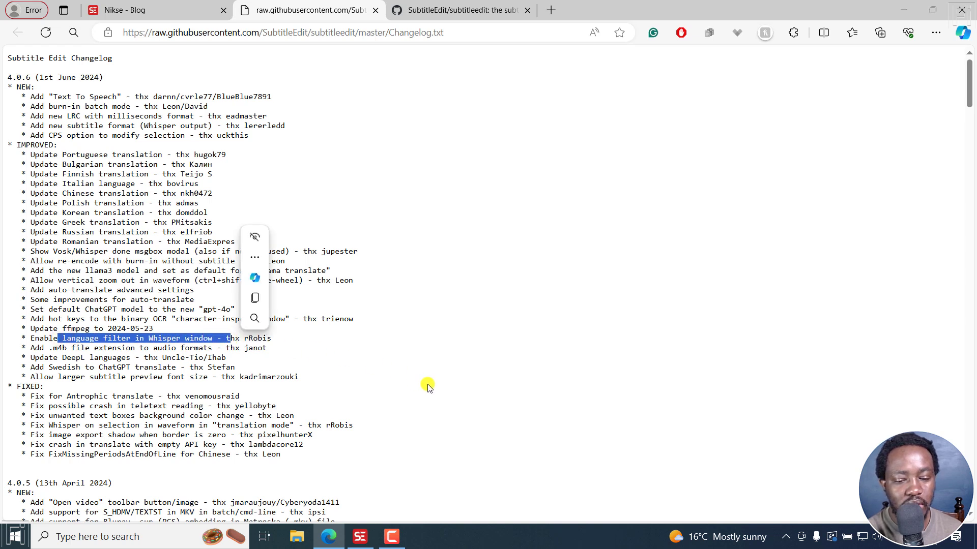
Go to the SubtitleEdit repository's Releases page and scroll to the 4.0.6 assets.
{"action": "left_click", "coordinate": [449, 10]}
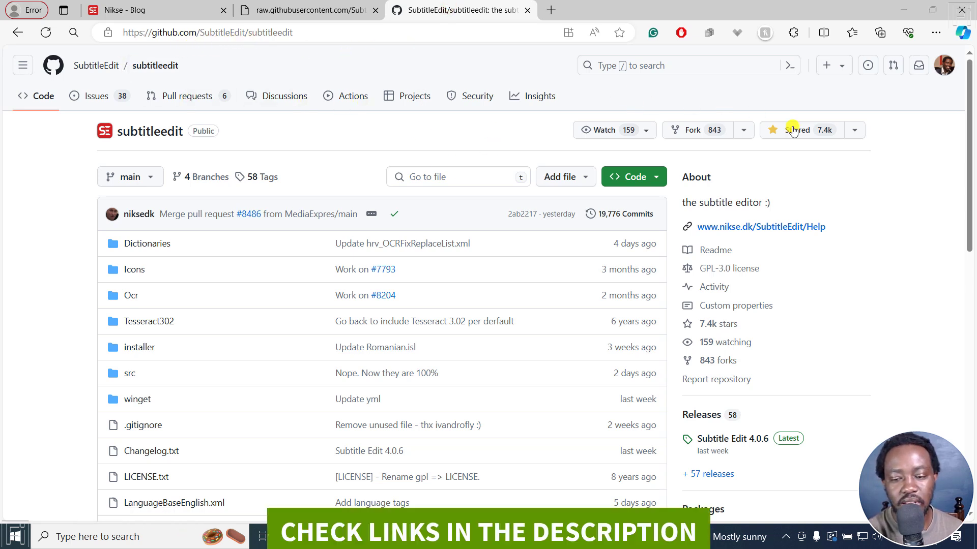
{"action": "left_click", "coordinate": [703, 416]}
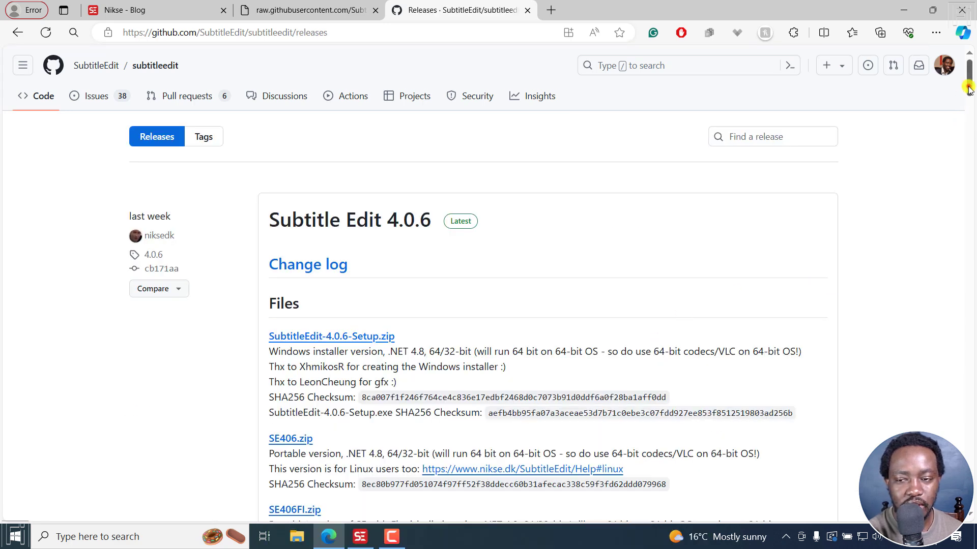
{"action": "scroll", "coordinate": [967, 87], "scroll_direction": "down", "scroll_amount": 2}
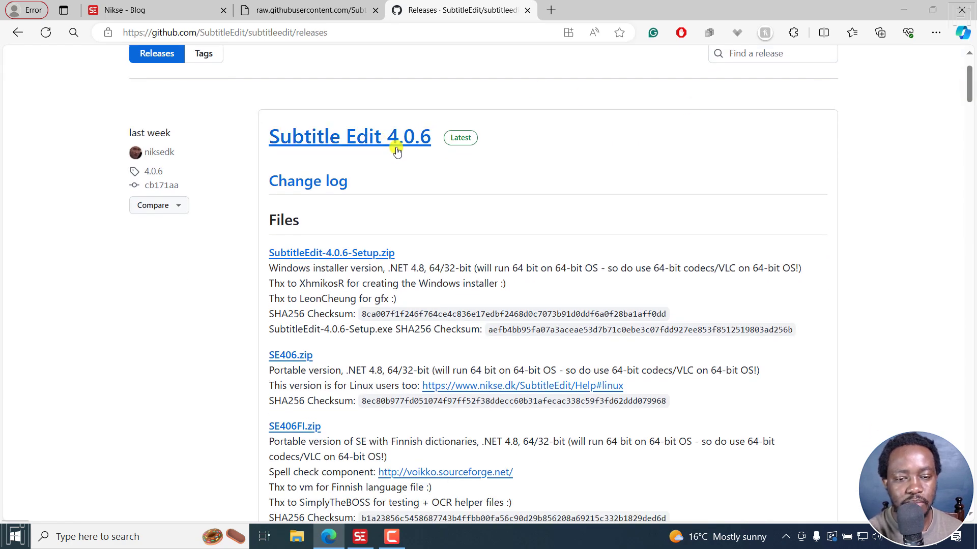
{"action": "scroll", "coordinate": [968, 92], "scroll_direction": "down", "scroll_amount": 10}
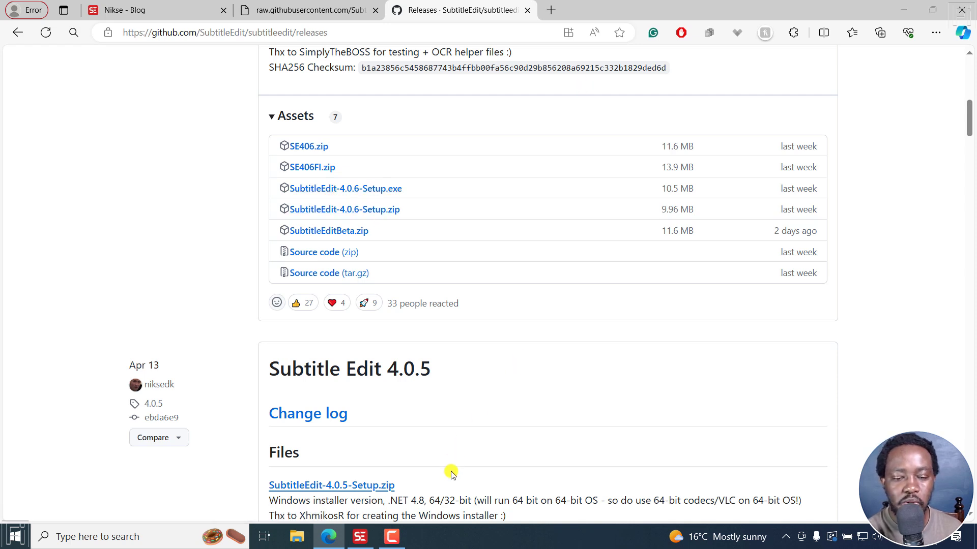
Bring Subtitle Edit forward and check its version information under Help.
{"action": "left_click", "coordinate": [359, 537]}
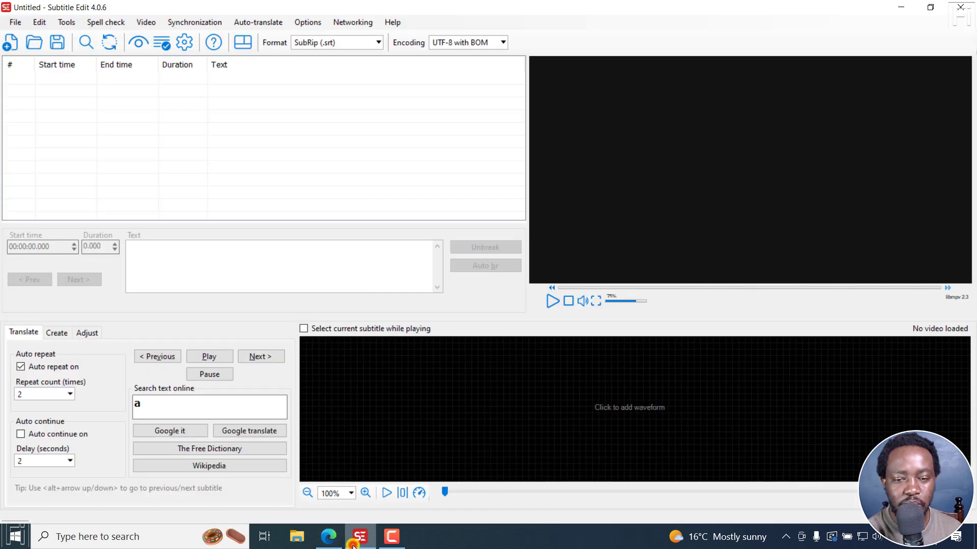
{"action": "left_click", "coordinate": [396, 23]}
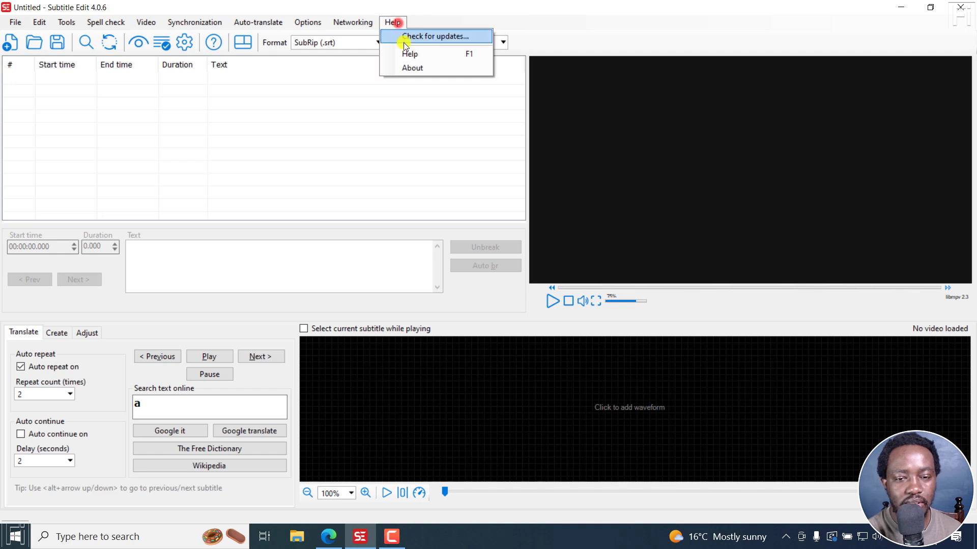
{"action": "left_click", "coordinate": [414, 69]}
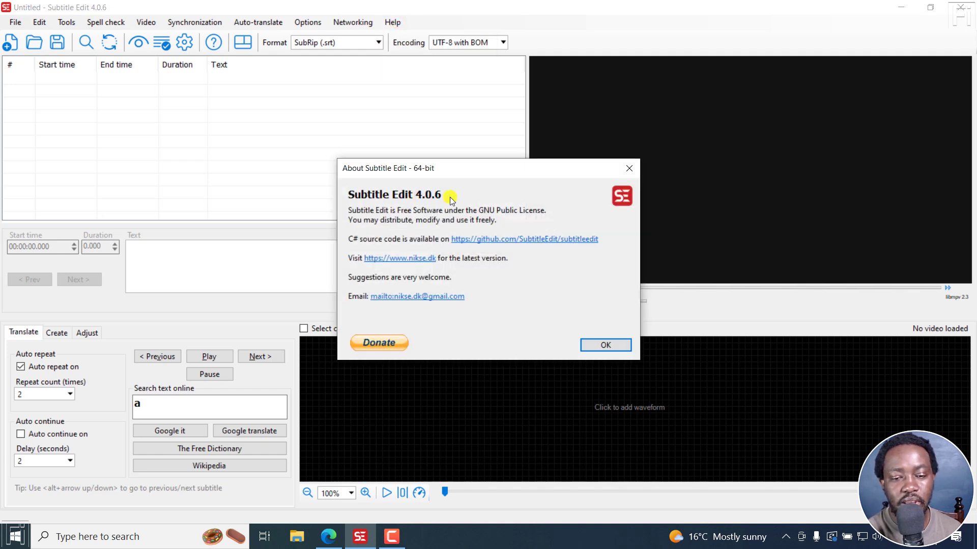
{"action": "left_click", "coordinate": [628, 170]}
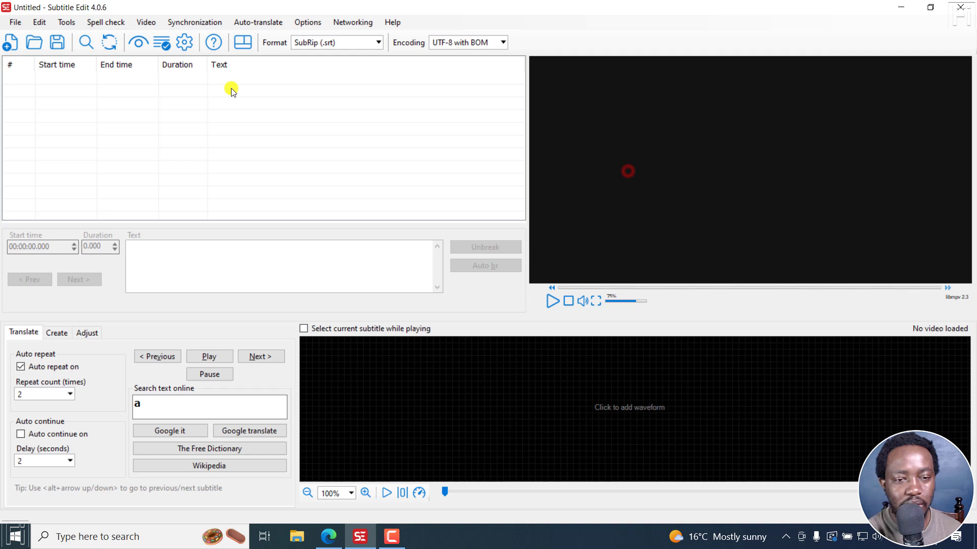
Load Clip 3.mp4 as the video and show the Video menu commands.
{"action": "left_click", "coordinate": [142, 23]}
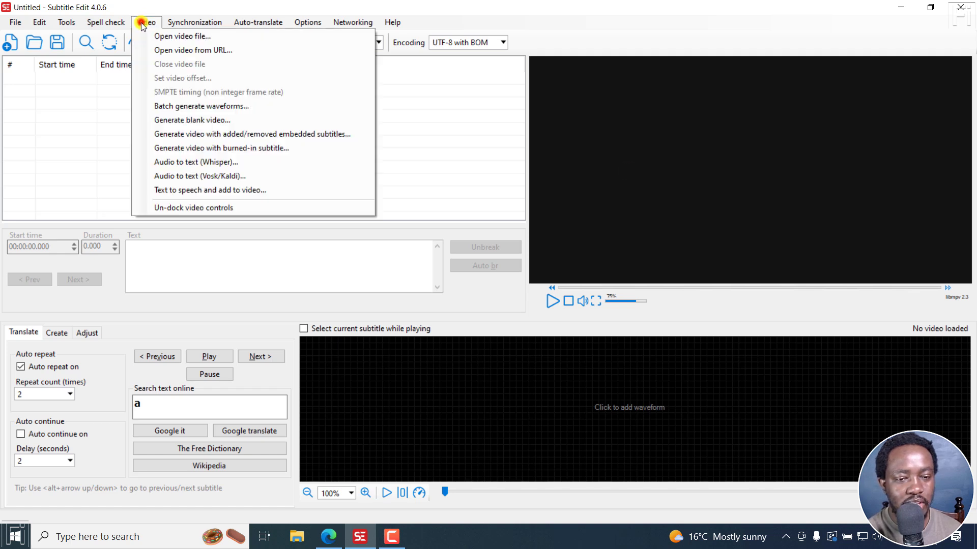
{"action": "left_click", "coordinate": [163, 36]}
{"action": "left_click", "coordinate": [142, 122]}
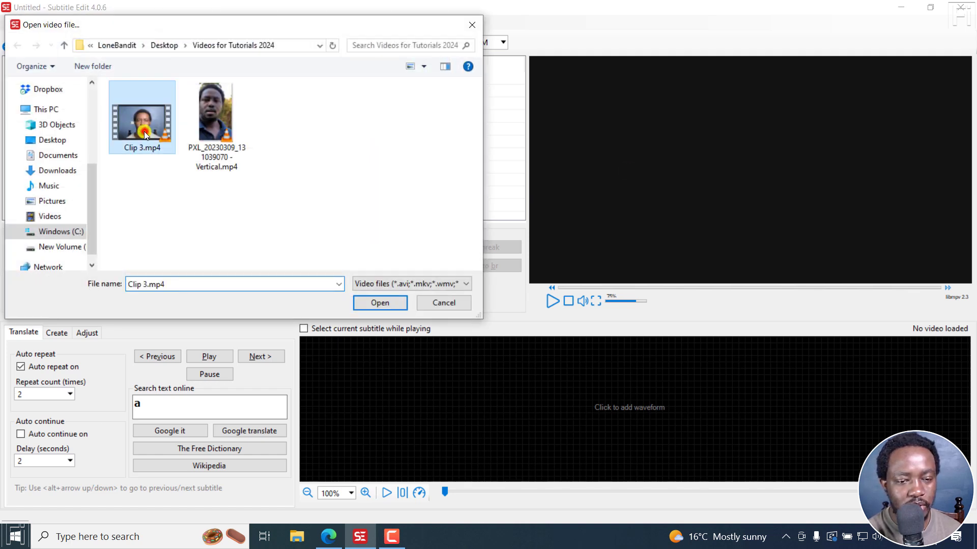
{"action": "left_click", "coordinate": [377, 302]}
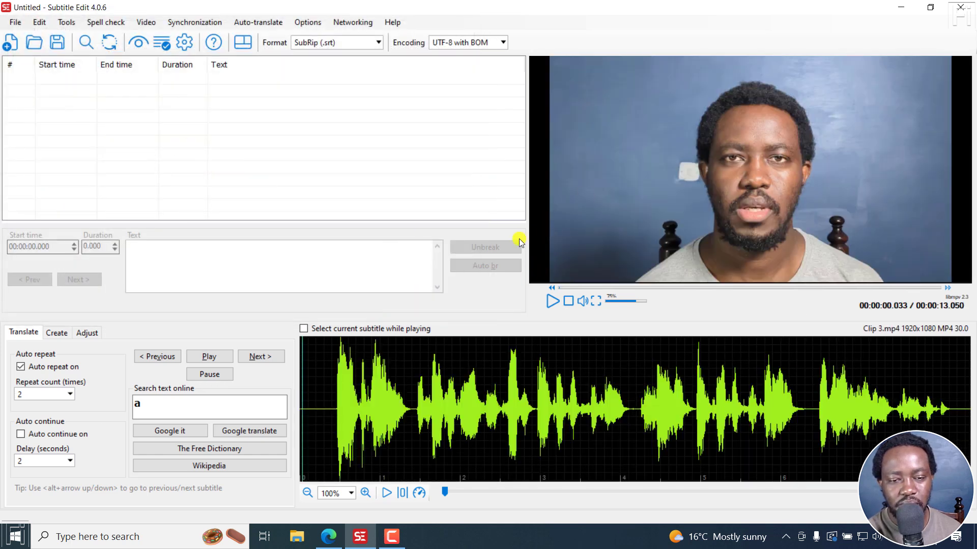
{"action": "left_click", "coordinate": [147, 23]}
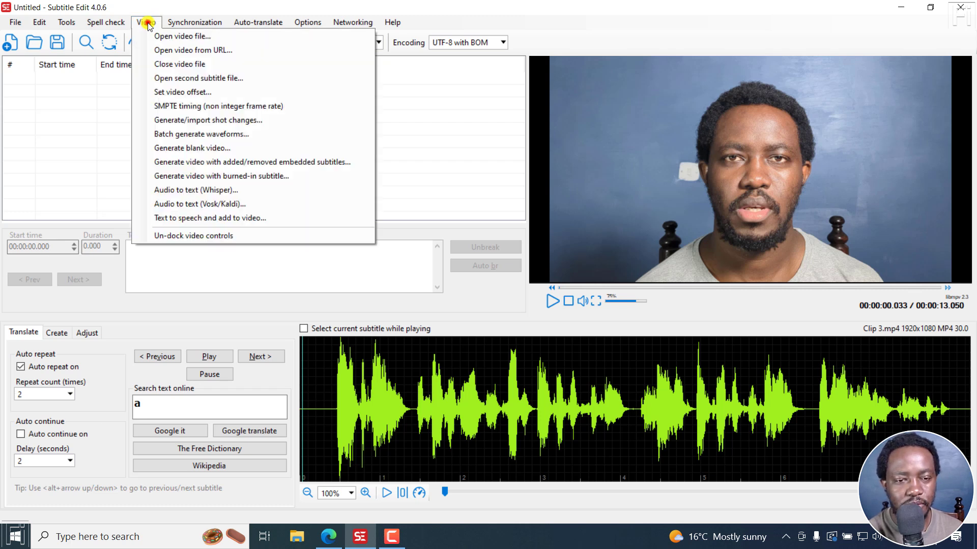
Open Video > Text to speech and add to video, and expand the Engine list.
{"action": "left_click", "coordinate": [187, 220]}
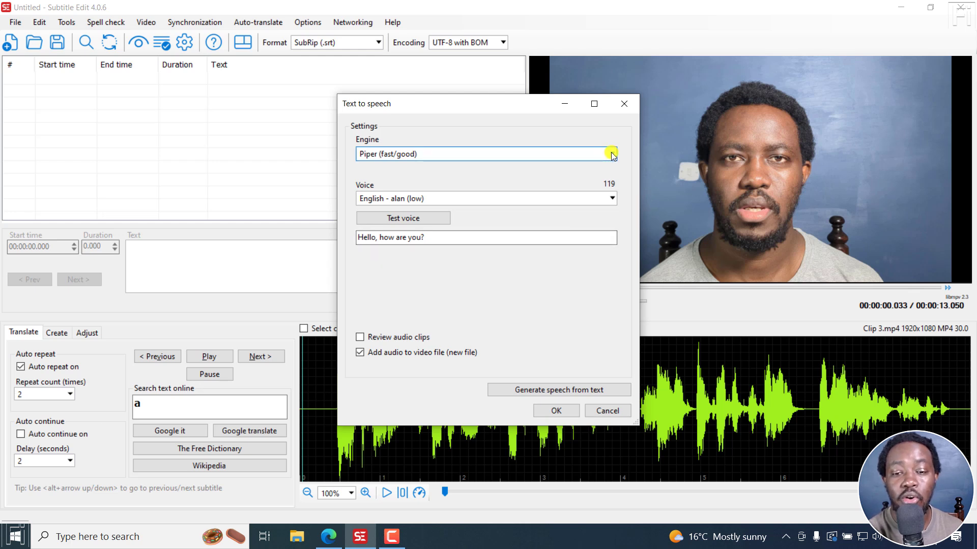
{"action": "left_click", "coordinate": [613, 155]}
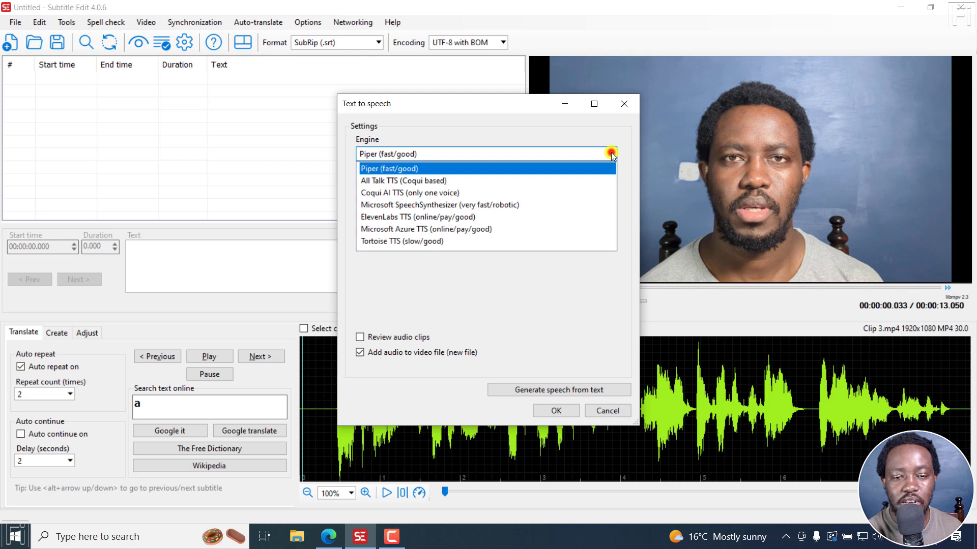
{"action": "left_click", "coordinate": [612, 154]}
{"action": "left_click", "coordinate": [420, 154]}
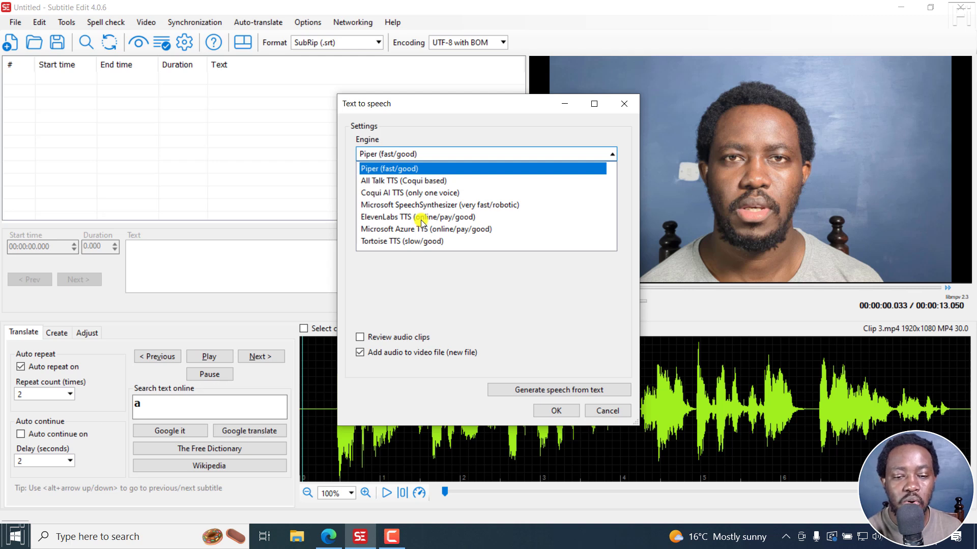
Select ElevenLabs TTS as the engine and browse its voices, keeping Charlotte (female).
{"action": "left_click", "coordinate": [403, 218]}
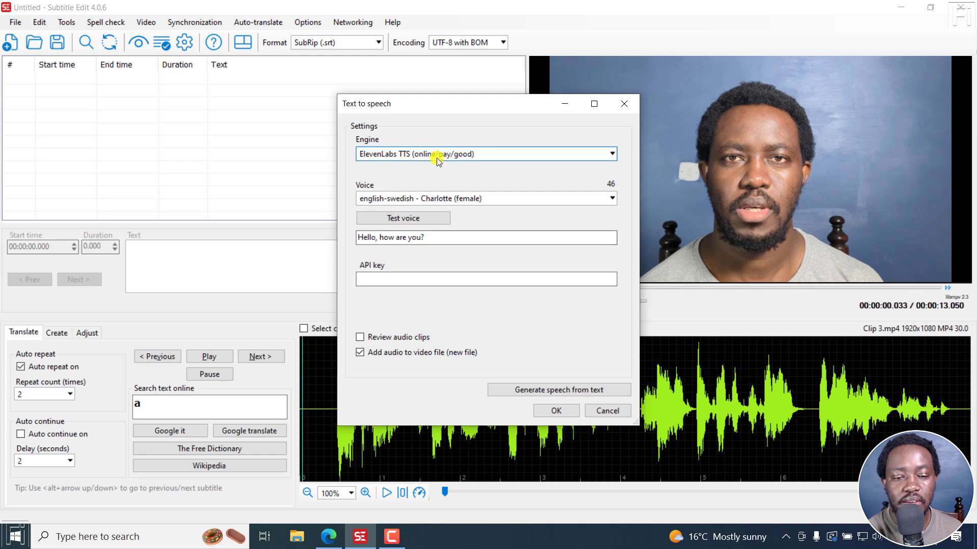
{"action": "left_click", "coordinate": [607, 199]}
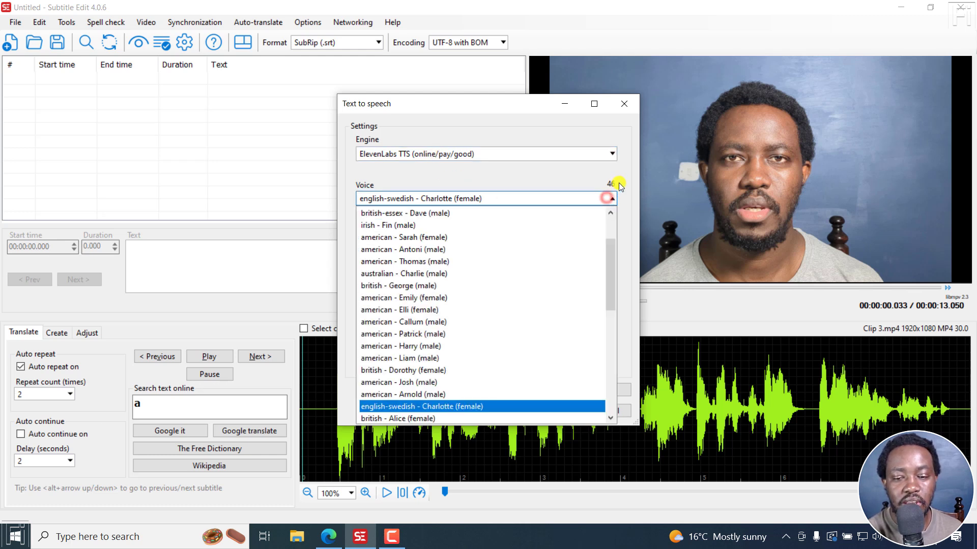
{"action": "left_click", "coordinate": [618, 182]}
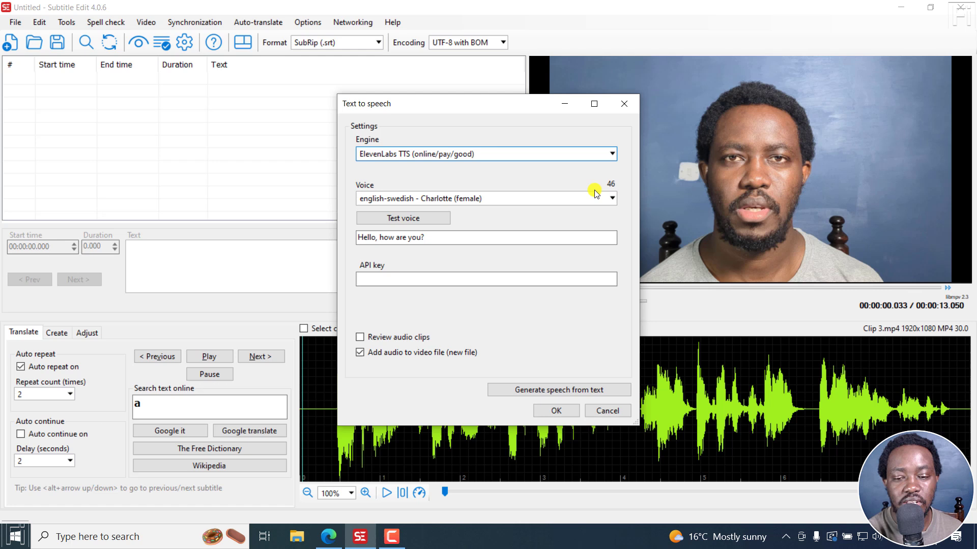
{"action": "left_click", "coordinate": [612, 198]}
{"action": "left_click_drag", "start_coordinate": [612, 240], "coordinate": [629, 362]}
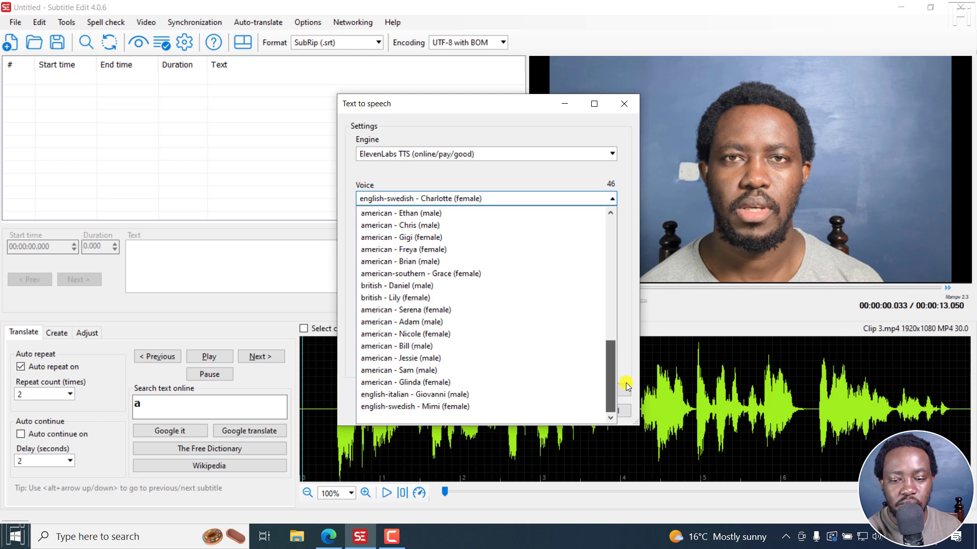
{"action": "left_click", "coordinate": [600, 182]}
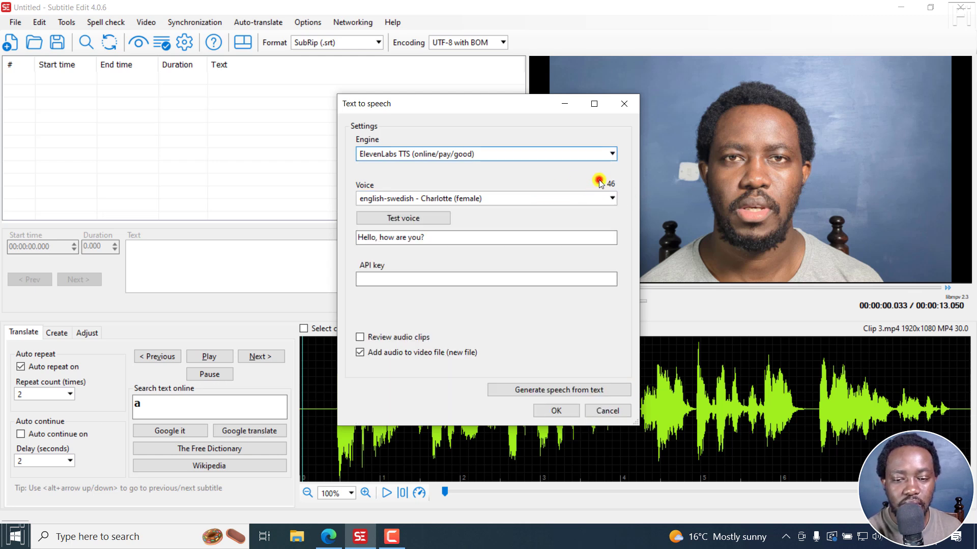
{"action": "left_click", "coordinate": [469, 154]}
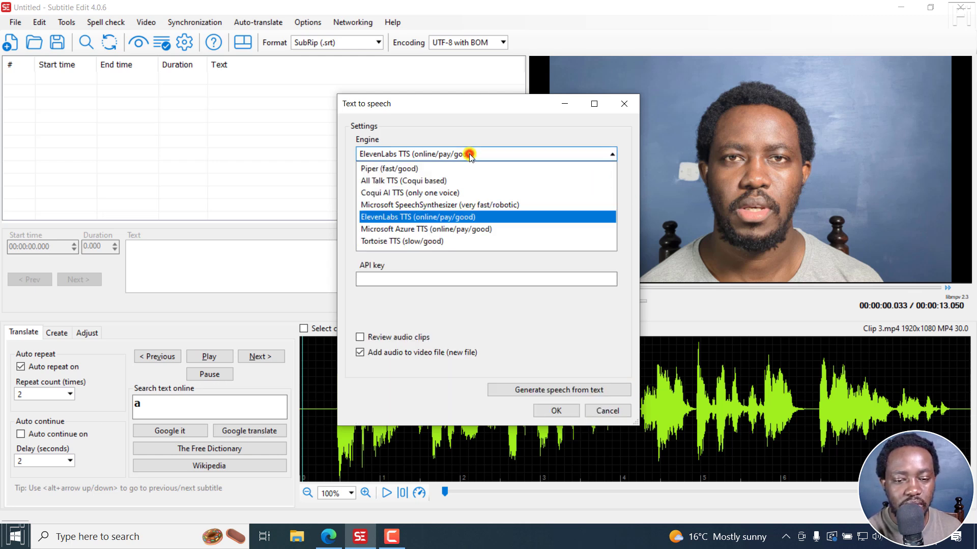
Switch the engine to Microsoft Azure TTS and browse regions, keeping westeurope.
{"action": "left_click", "coordinate": [432, 229]}
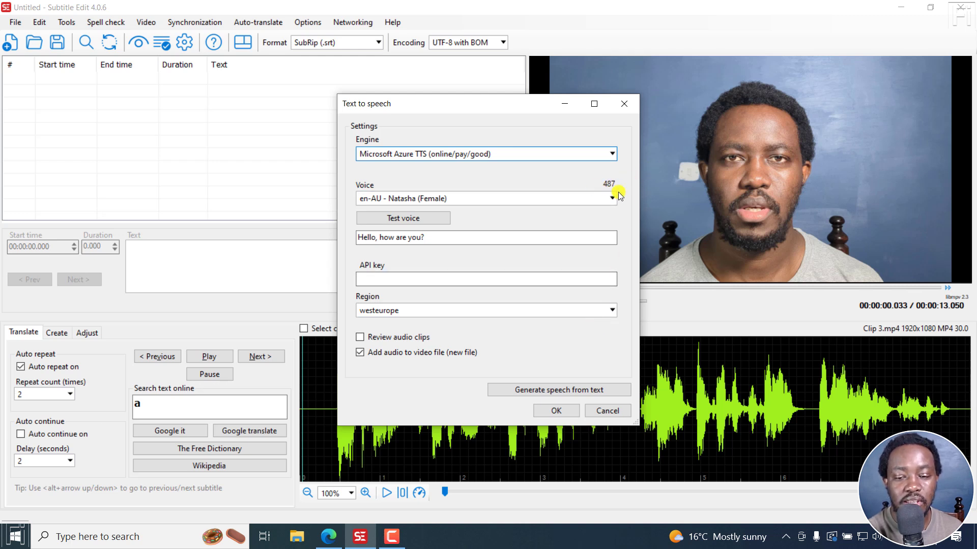
{"action": "left_click", "coordinate": [613, 311]}
{"action": "scroll", "coordinate": [612, 261], "scroll_direction": "down", "scroll_amount": 1}
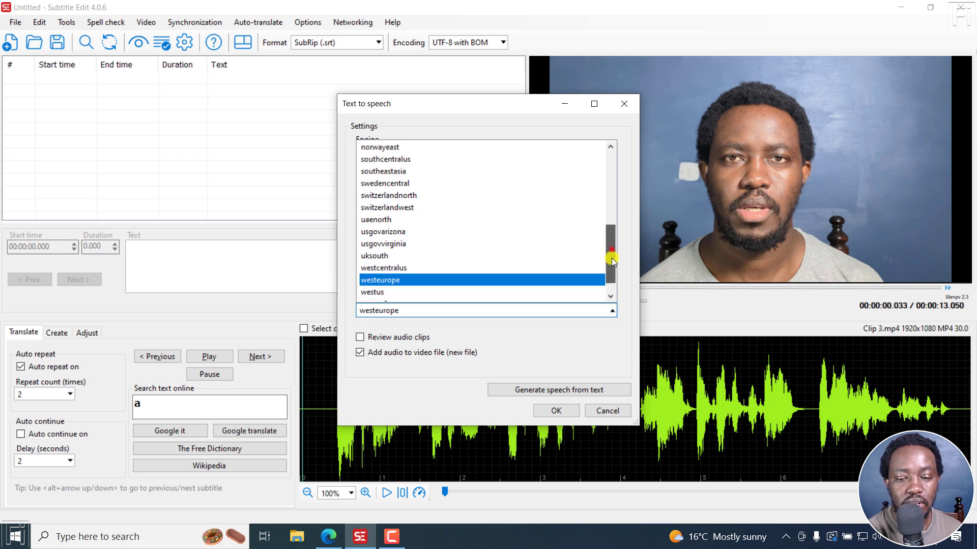
{"action": "left_click_drag", "start_coordinate": [612, 260], "coordinate": [632, 181]}
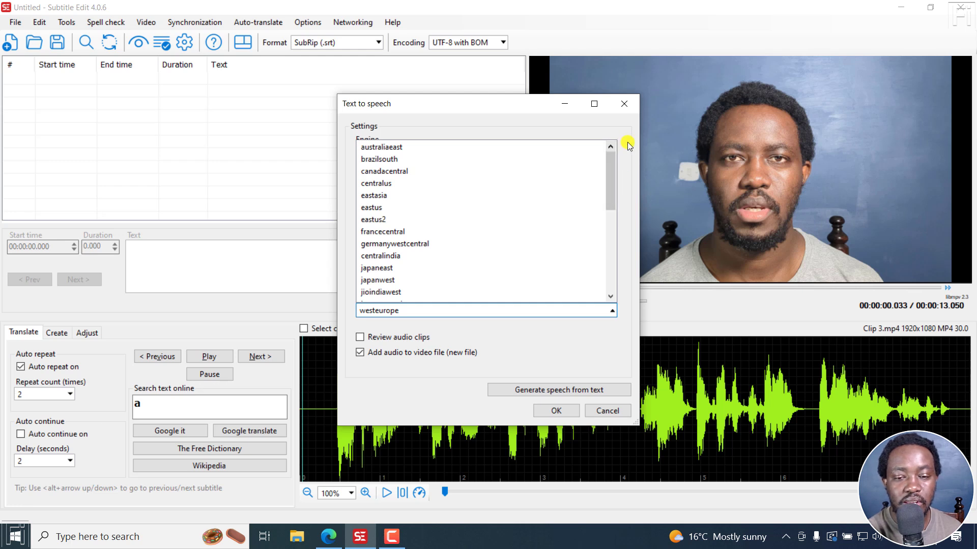
{"action": "left_click", "coordinate": [611, 311]}
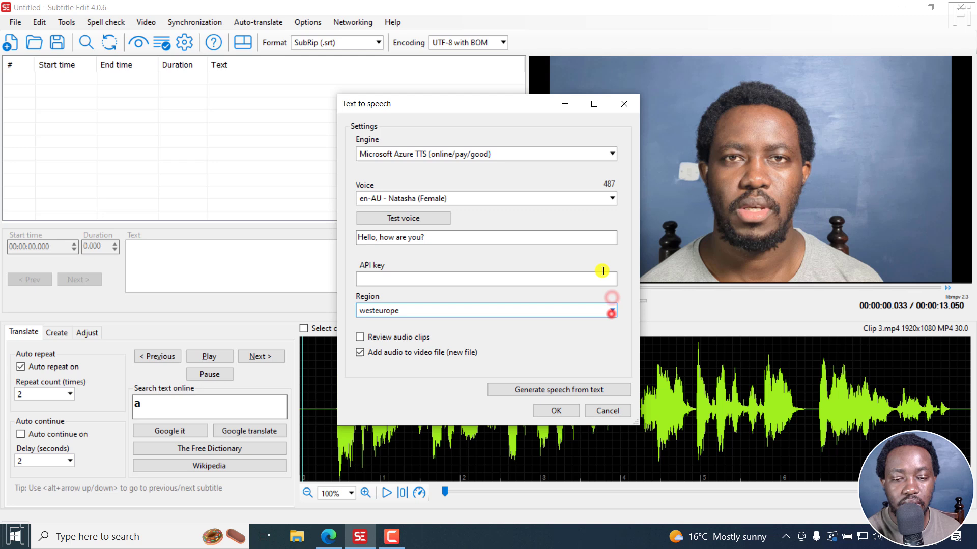
{"action": "left_click", "coordinate": [540, 153]}
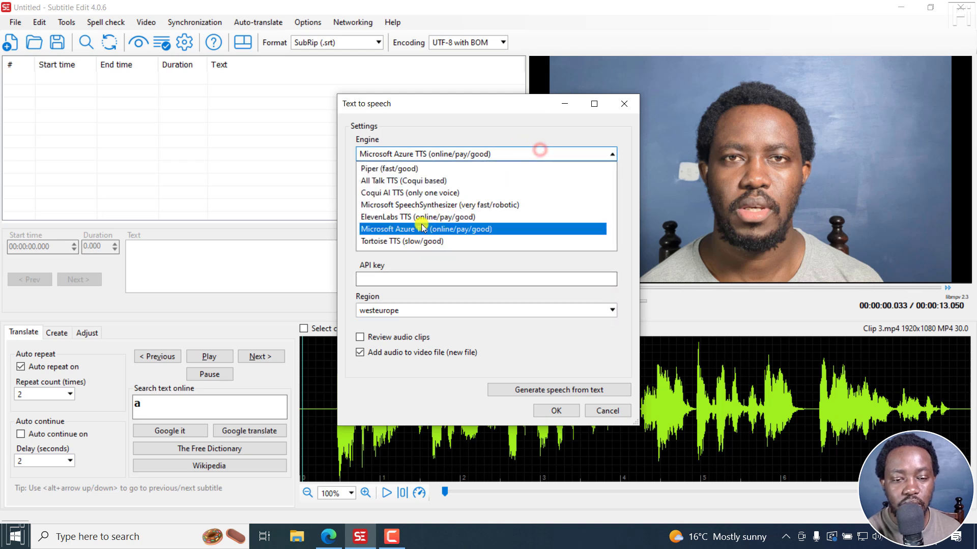
Try Tortoise TTS, return to Piper (fast/good), and test the voice.
{"action": "left_click", "coordinate": [397, 242]}
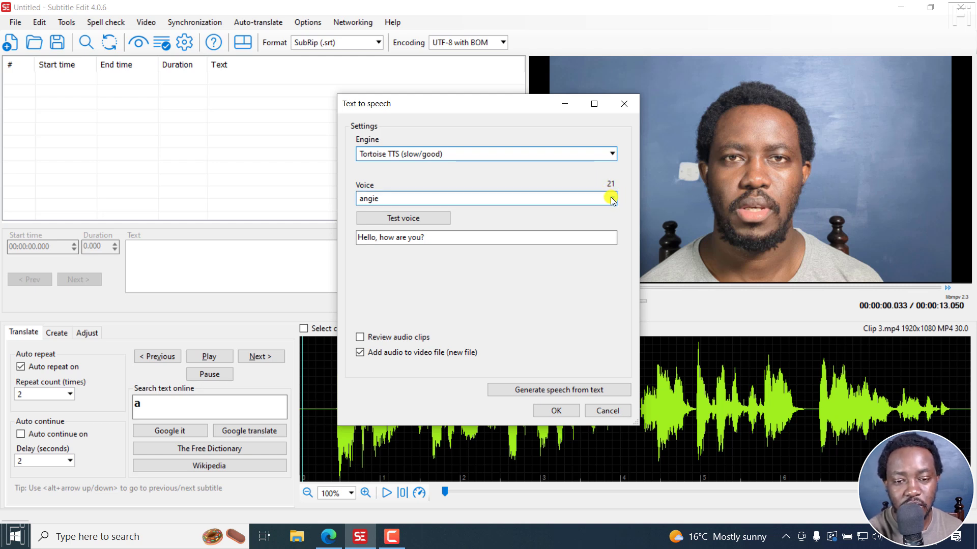
{"action": "left_click", "coordinate": [505, 154]}
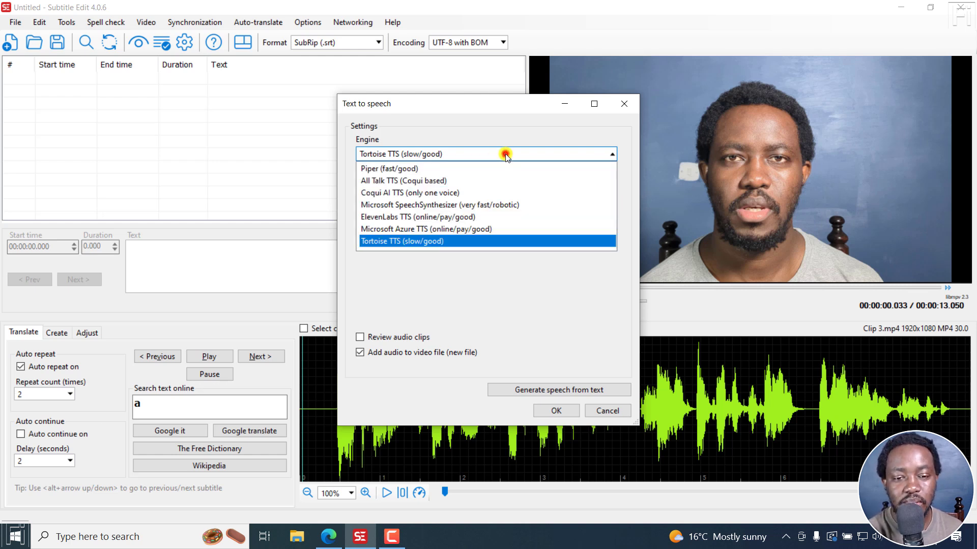
{"action": "left_click", "coordinate": [376, 169]}
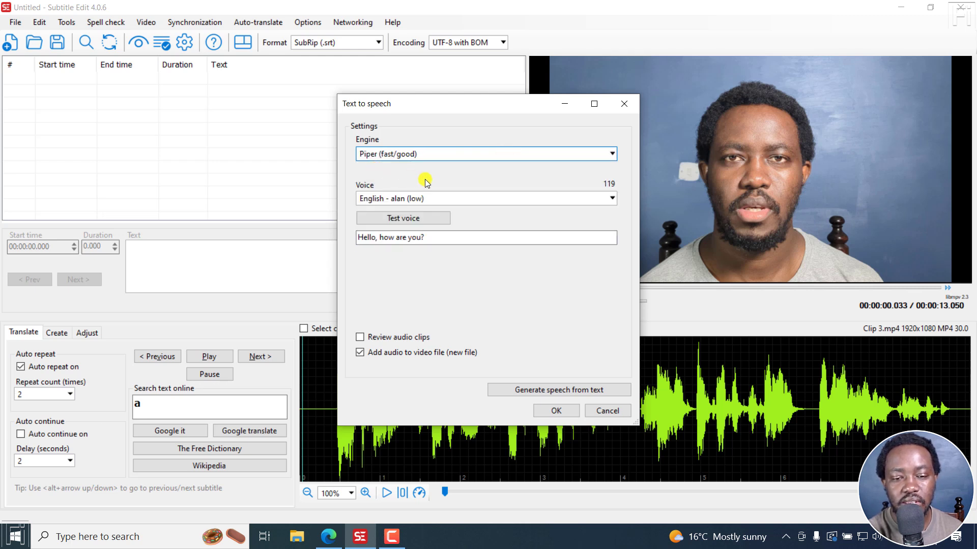
{"action": "left_click", "coordinate": [401, 222]}
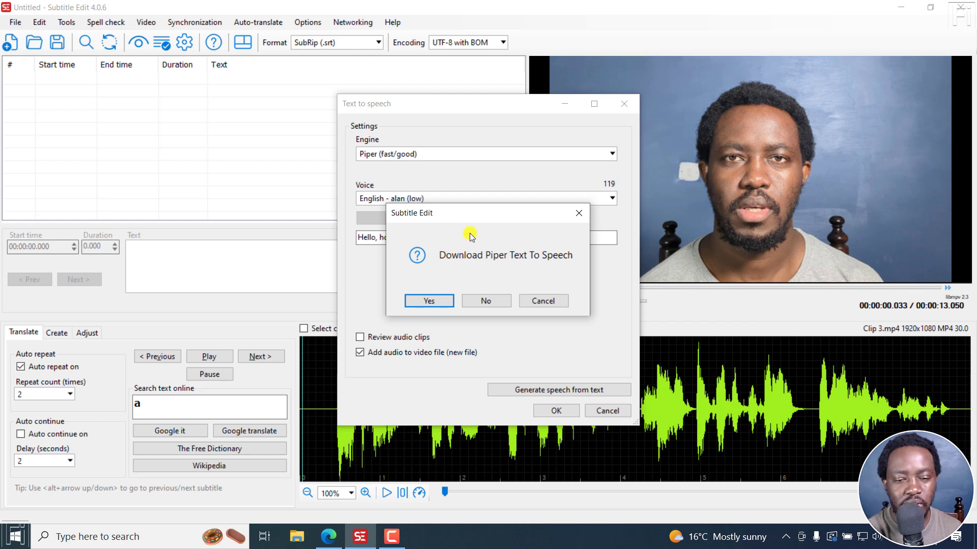
Confirm the Piper Text To Speech download and let it finish.
{"action": "left_click", "coordinate": [424, 303]}
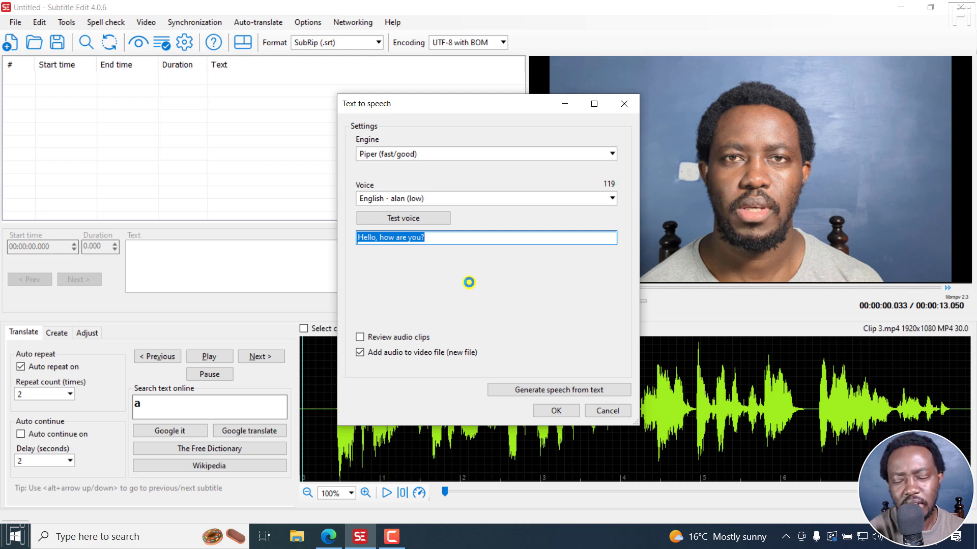
Pick the Swahili - lanfrica (medium) voice, test it, cancel its download and dismiss the failure.
{"action": "left_click", "coordinate": [612, 199]}
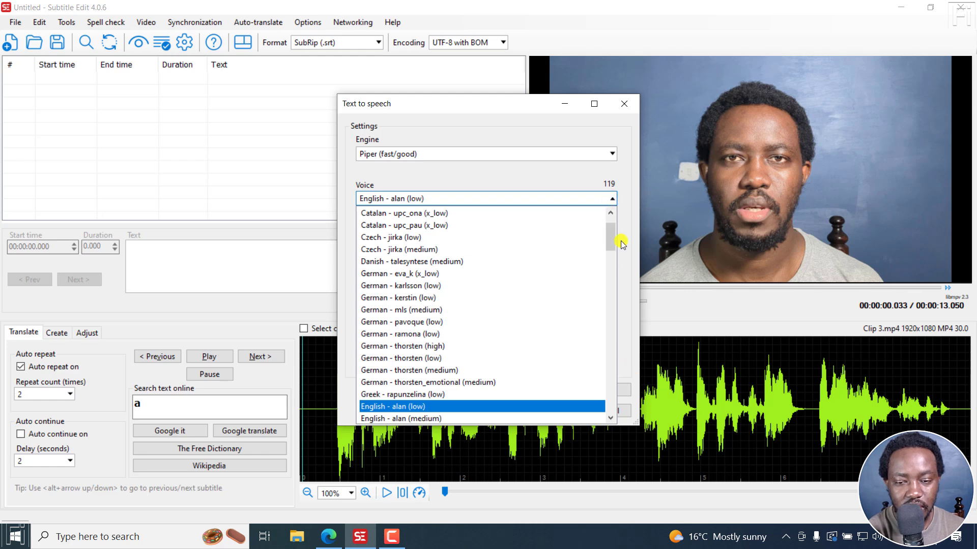
{"action": "left_click_drag", "start_coordinate": [609, 233], "coordinate": [616, 387]}
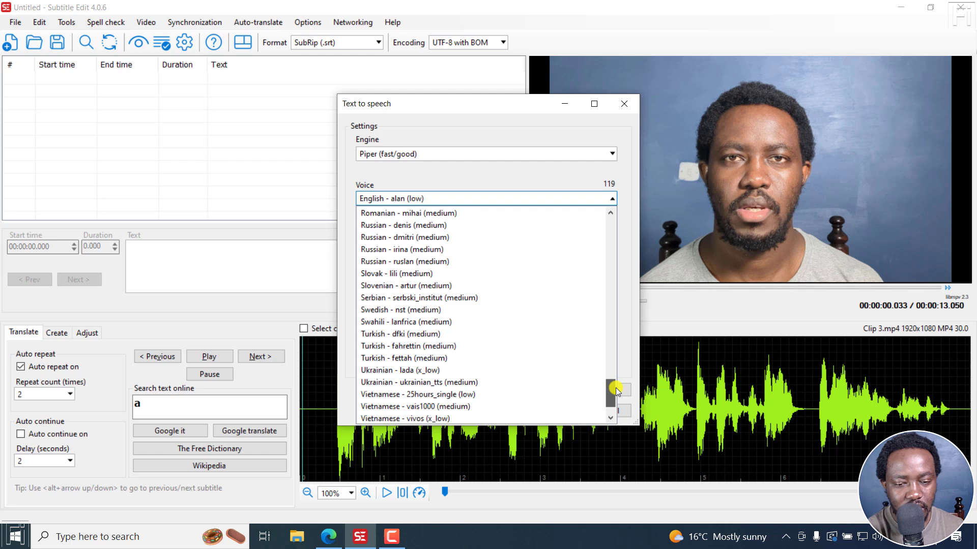
{"action": "left_click", "coordinate": [377, 322]}
{"action": "left_click", "coordinate": [415, 219]}
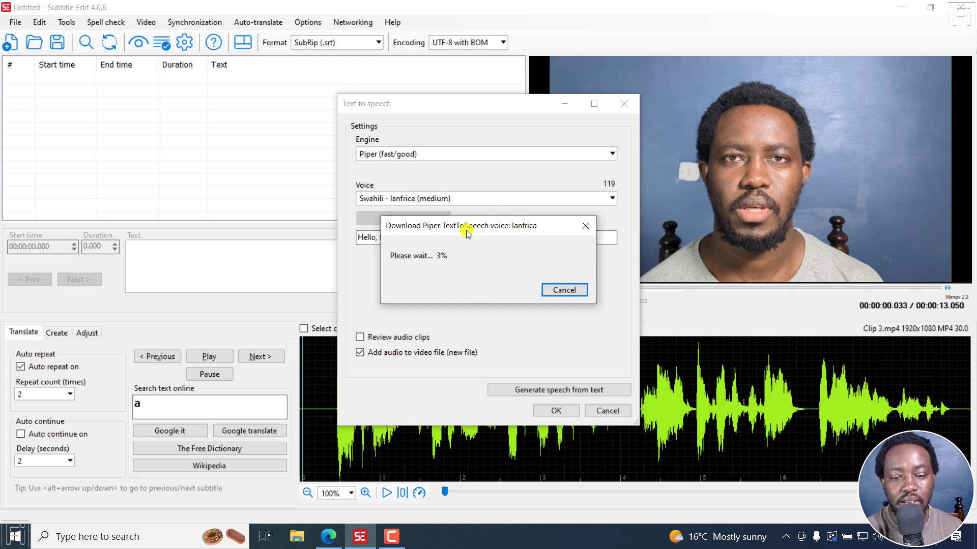
{"action": "left_click", "coordinate": [560, 290]}
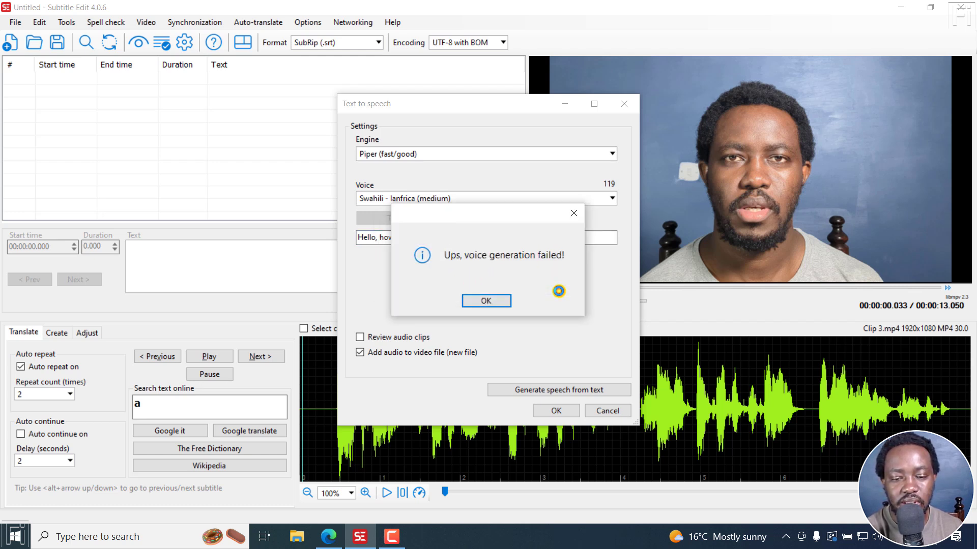
{"action": "left_click", "coordinate": [483, 301]}
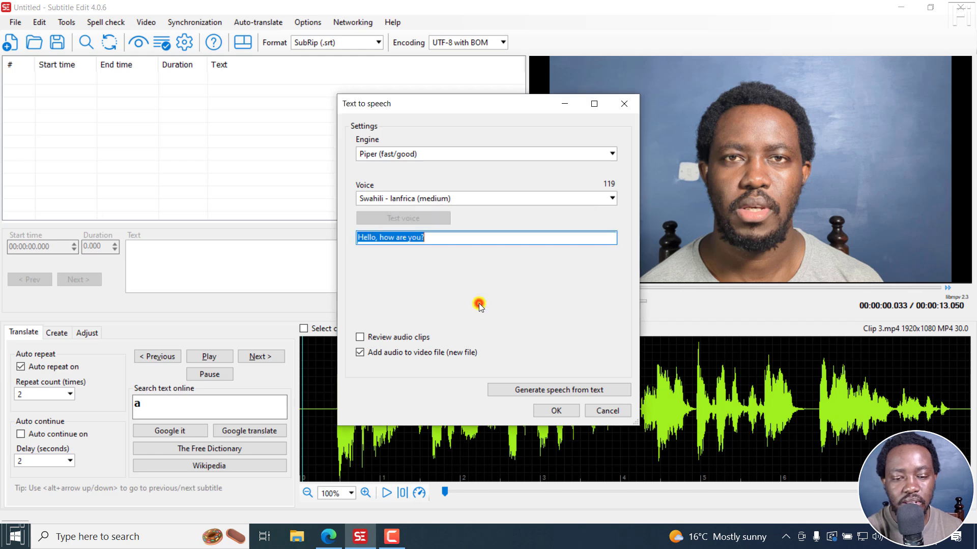
{"action": "left_click", "coordinate": [443, 198]}
Choose the 'English - alan (medium)' voice and test it so it downloads.
{"action": "left_click", "coordinate": [612, 246]}
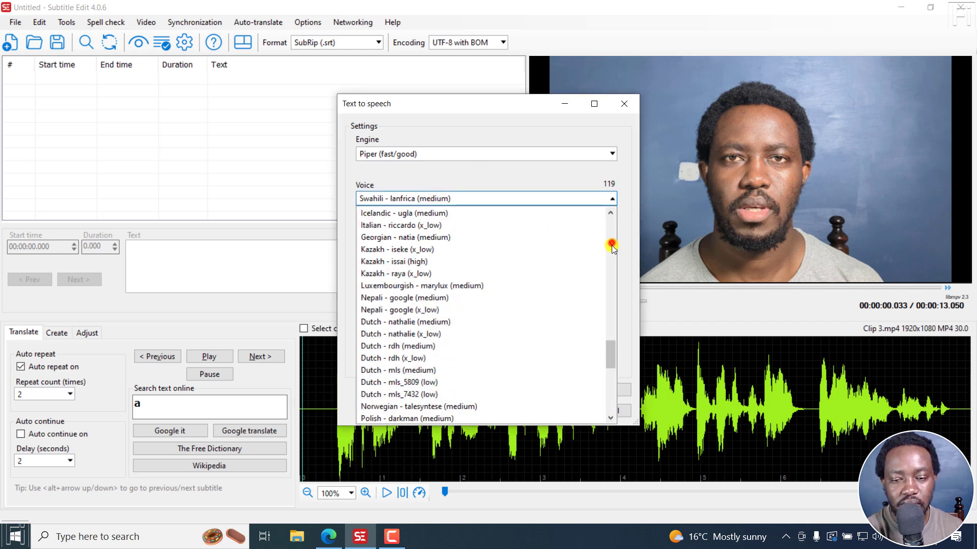
{"action": "left_click_drag", "start_coordinate": [608, 351], "coordinate": [484, 242]}
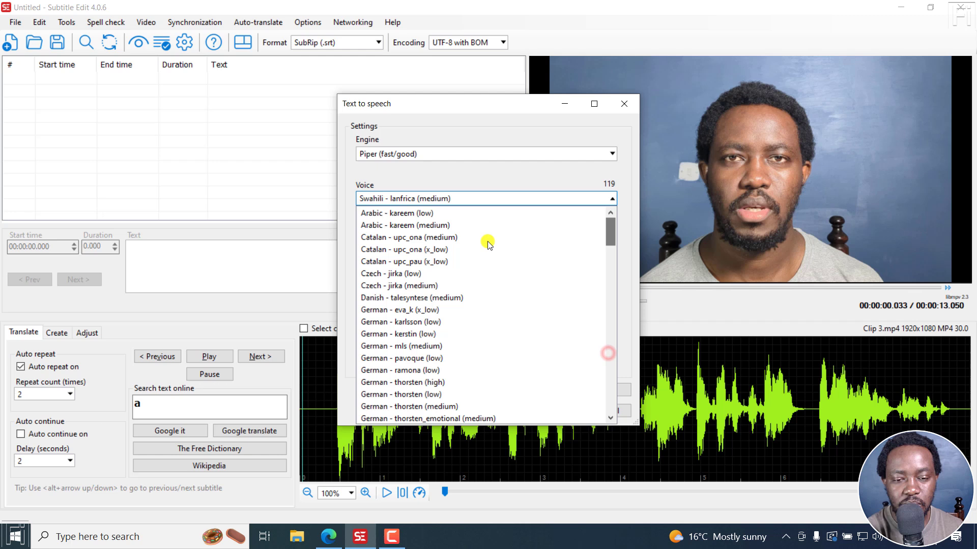
{"action": "left_click", "coordinate": [611, 230]}
{"action": "left_click_drag", "start_coordinate": [606, 231], "coordinate": [606, 258]}
{"action": "left_click", "coordinate": [374, 249]}
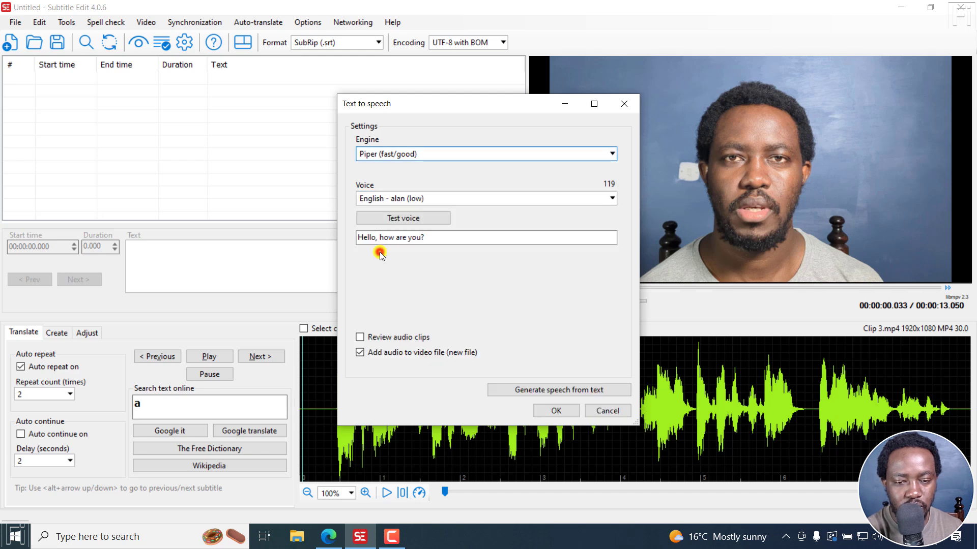
{"action": "left_click", "coordinate": [456, 199]}
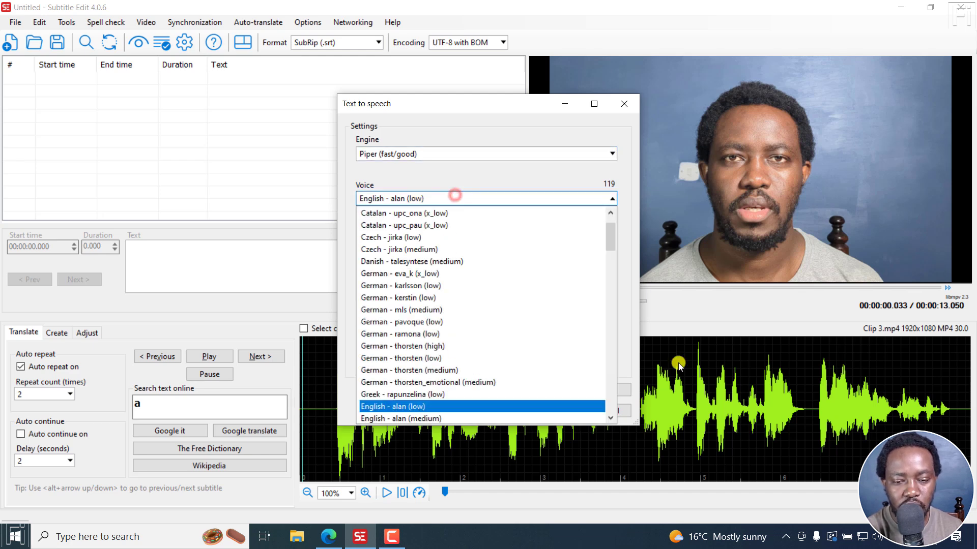
{"action": "left_click", "coordinate": [454, 196]}
{"action": "left_click", "coordinate": [609, 198]}
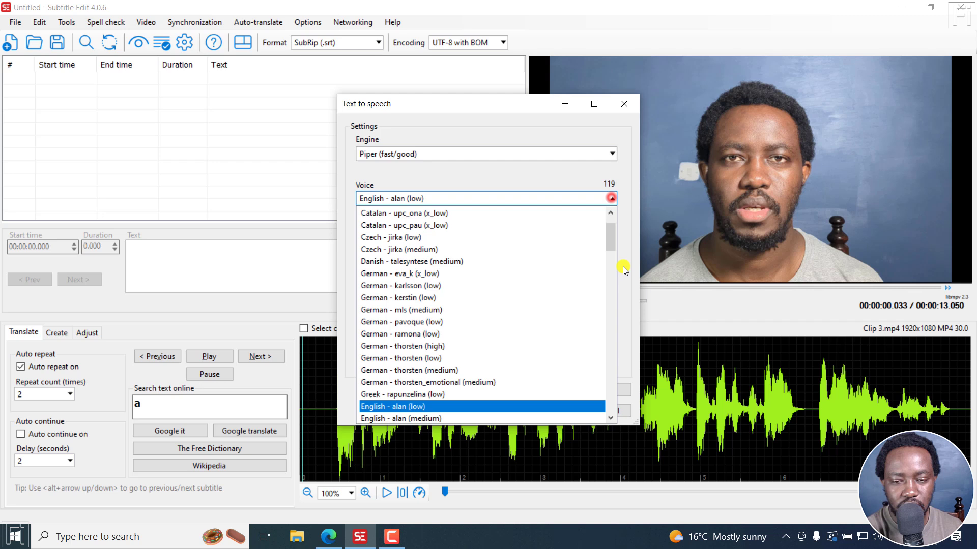
{"action": "left_click_drag", "start_coordinate": [611, 241], "coordinate": [611, 251]}
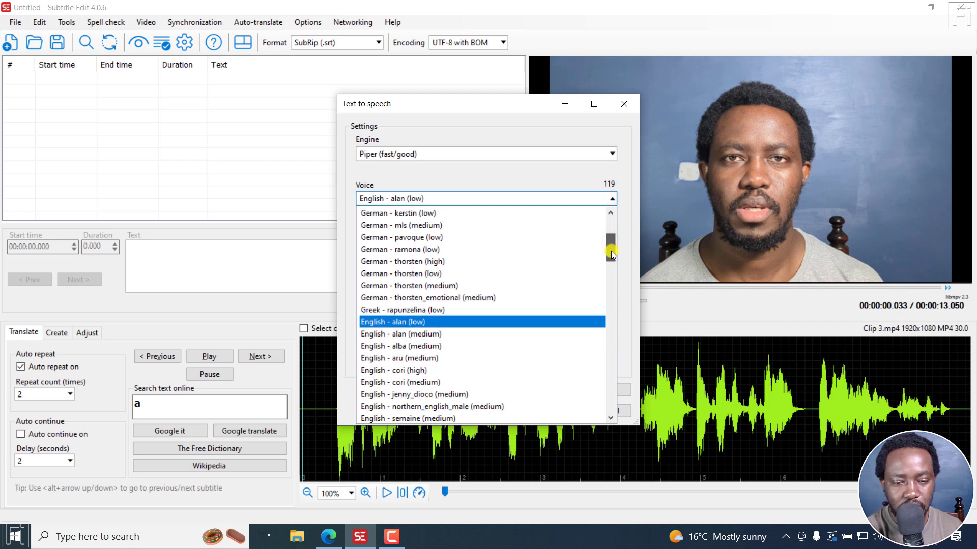
{"action": "left_click", "coordinate": [396, 334]}
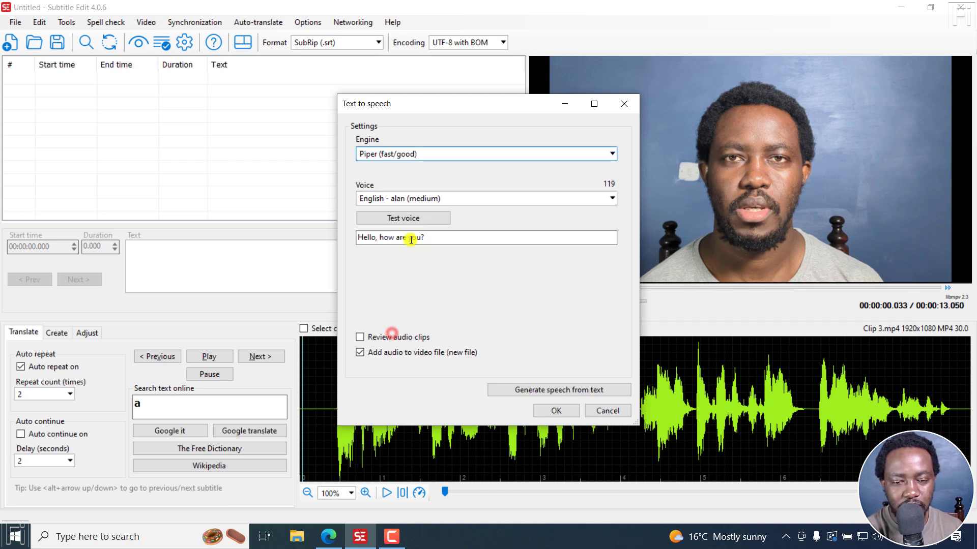
{"action": "left_click", "coordinate": [400, 219]}
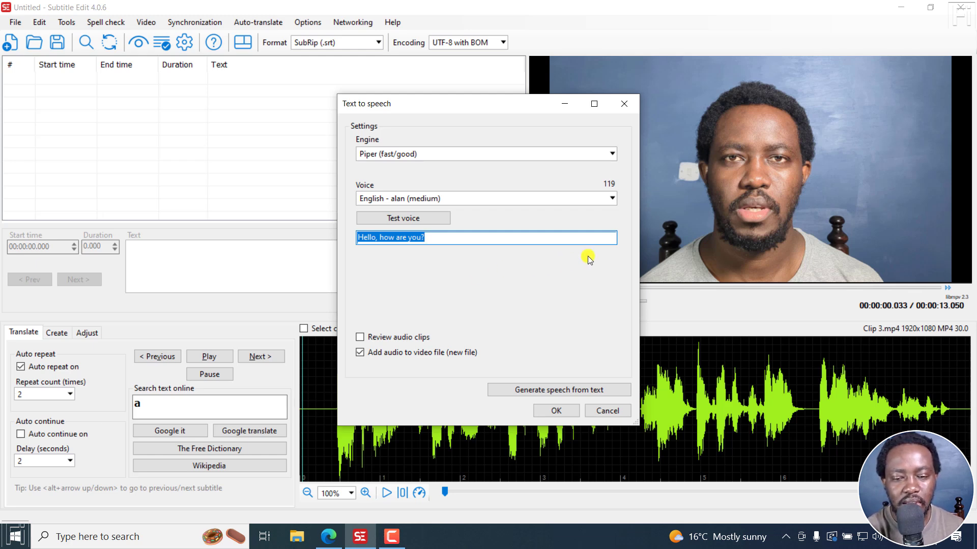
Close the Text to speech settings, then open and cancel Whisper audio to text.
{"action": "left_click", "coordinate": [623, 105]}
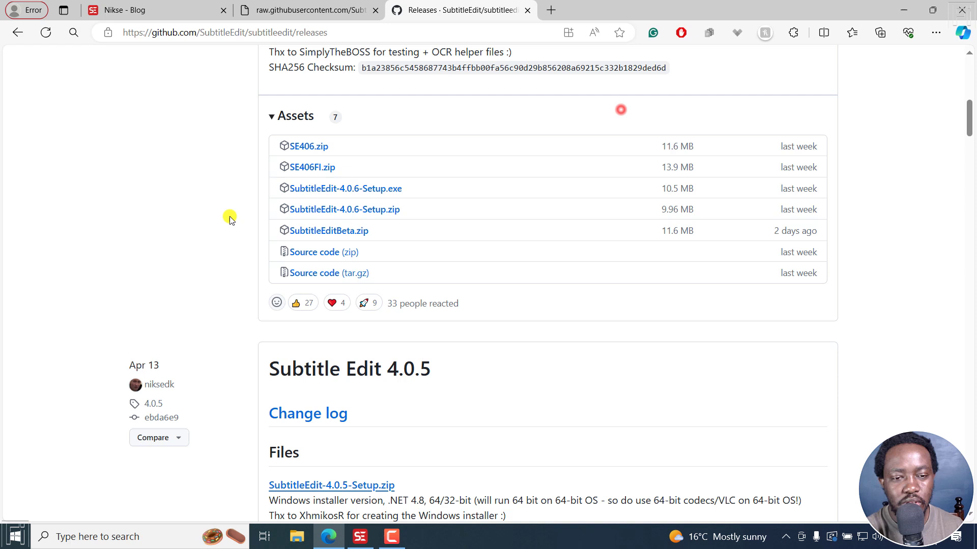
{"action": "left_click", "coordinate": [360, 536]}
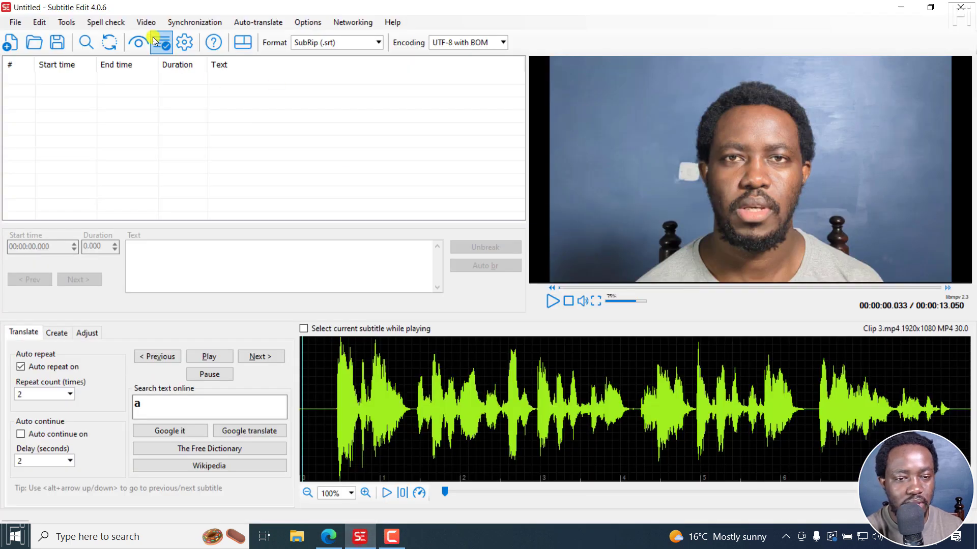
{"action": "left_click", "coordinate": [146, 22]}
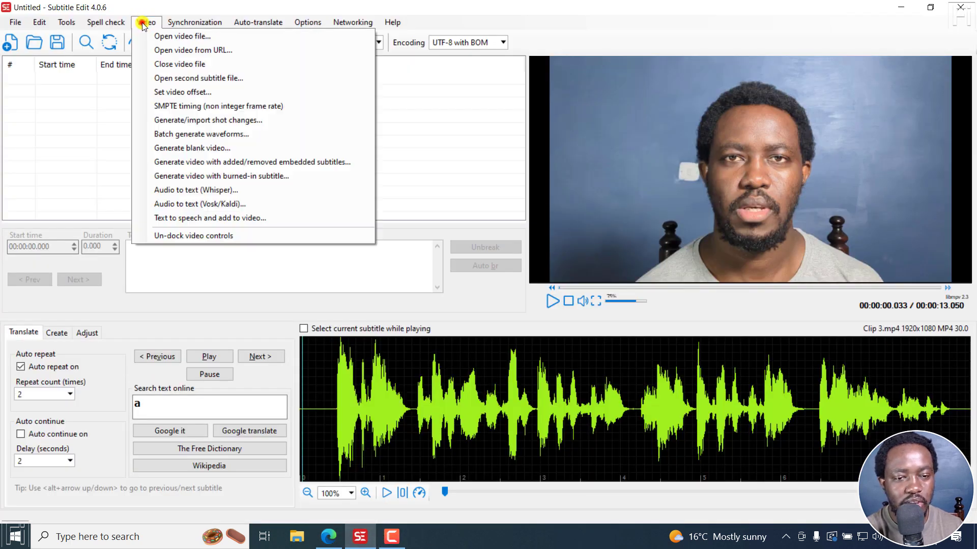
{"action": "left_click", "coordinate": [169, 190]}
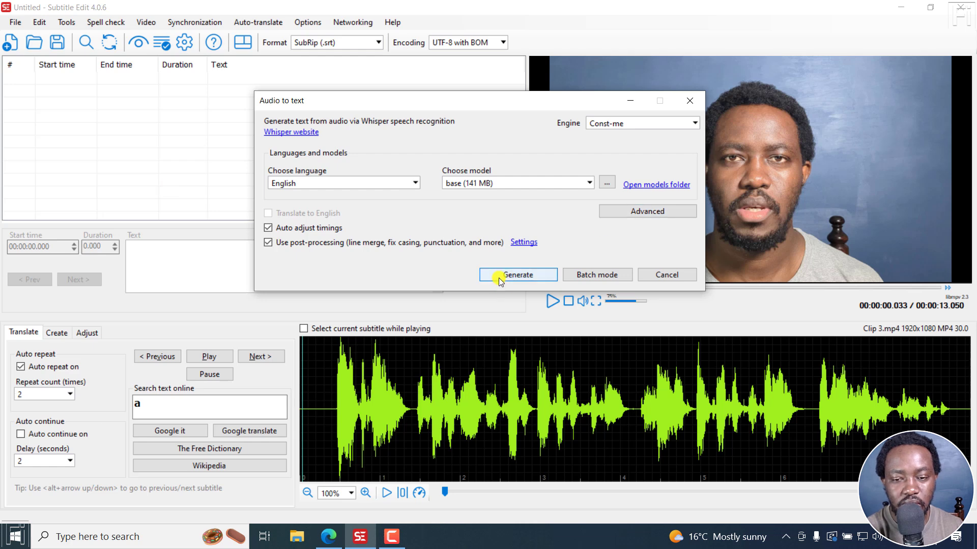
{"action": "left_click", "coordinate": [665, 275]}
Load Clip 3.srt via File > Open (keep video).
{"action": "left_click", "coordinate": [10, 23]}
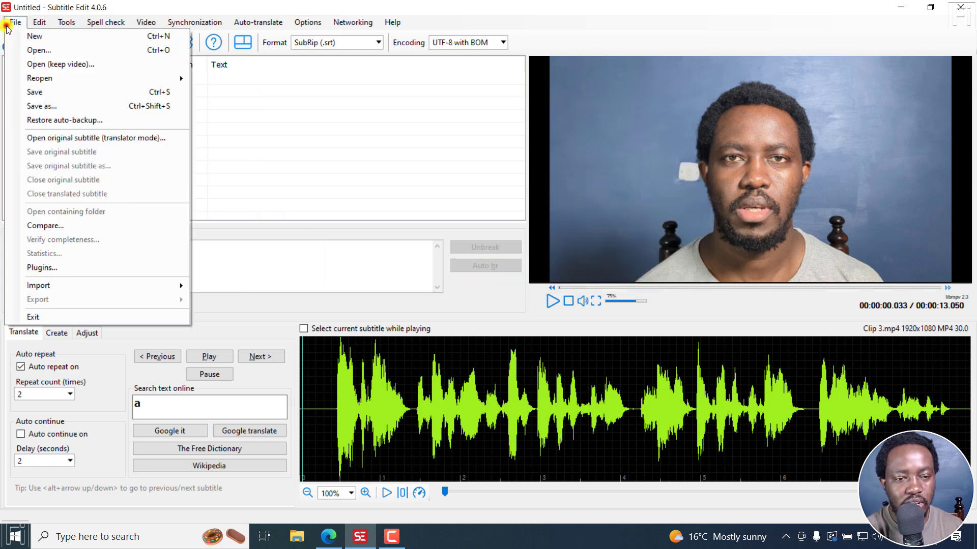
{"action": "left_click", "coordinate": [38, 65]}
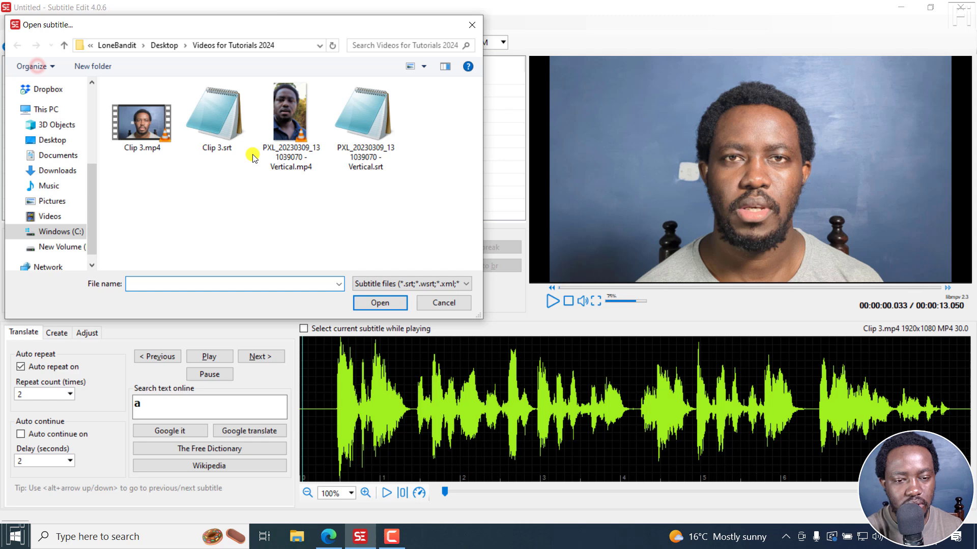
{"action": "left_click", "coordinate": [216, 118]}
{"action": "left_click", "coordinate": [380, 302]}
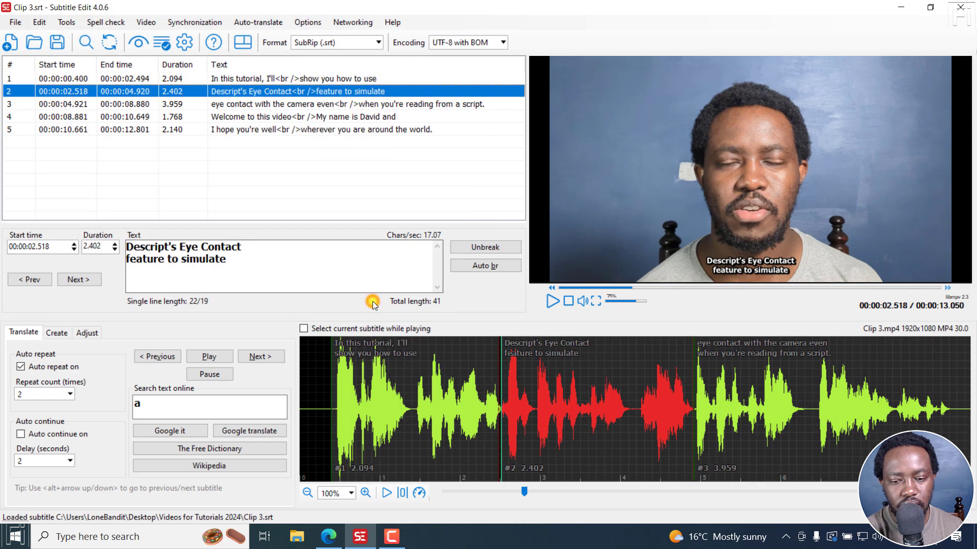
In Text to speech and add to video, test the voice, enable Review audio clips, and generate speech.
{"action": "left_click", "coordinate": [146, 23]}
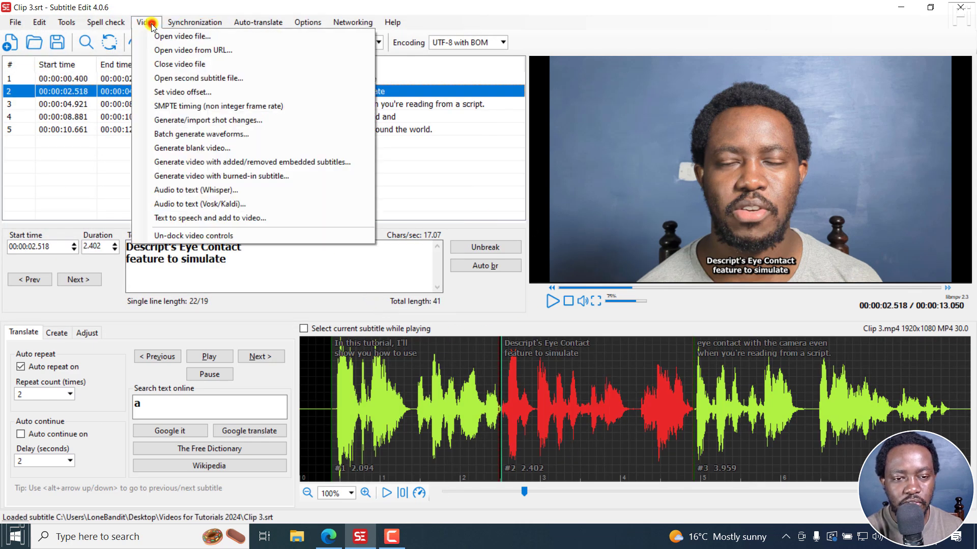
{"action": "left_click", "coordinate": [191, 219]}
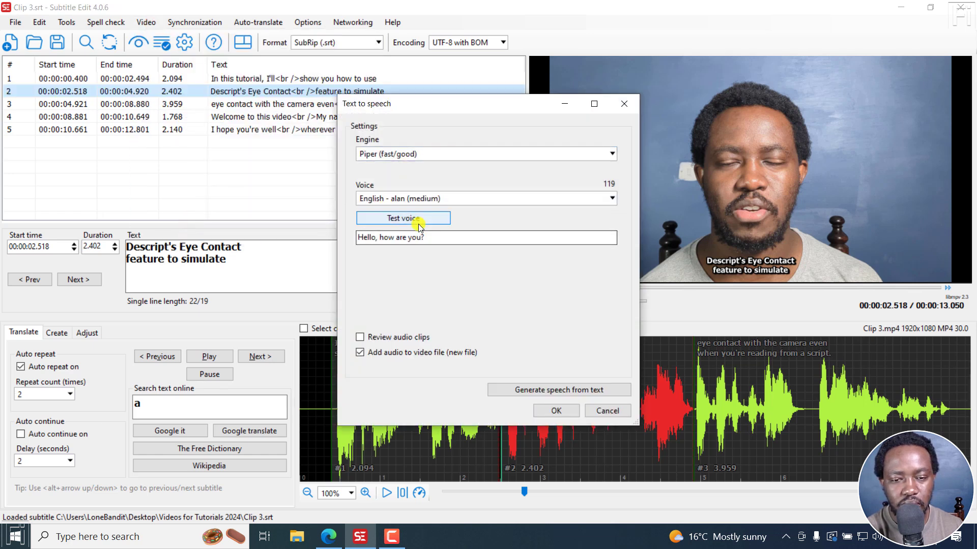
{"action": "left_click", "coordinate": [418, 223]}
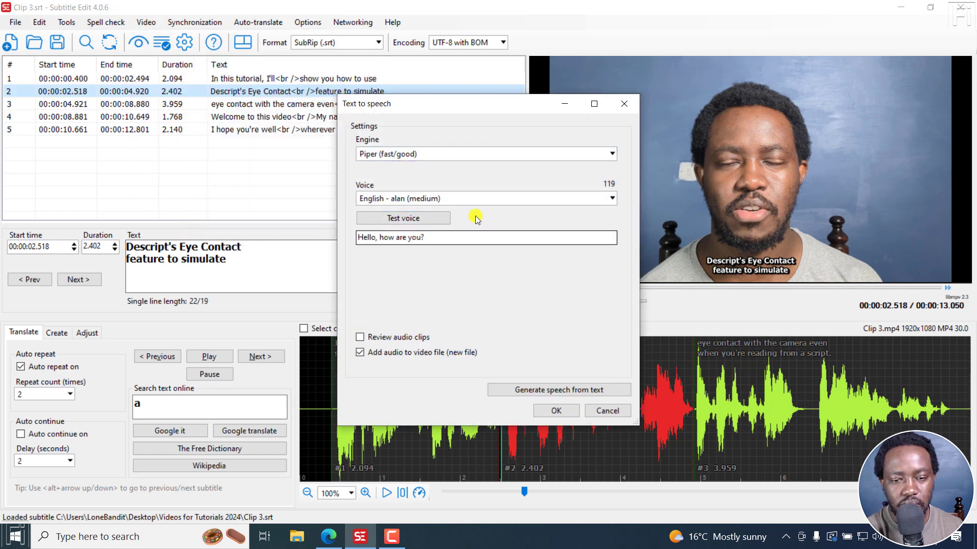
{"action": "left_click", "coordinate": [359, 339]}
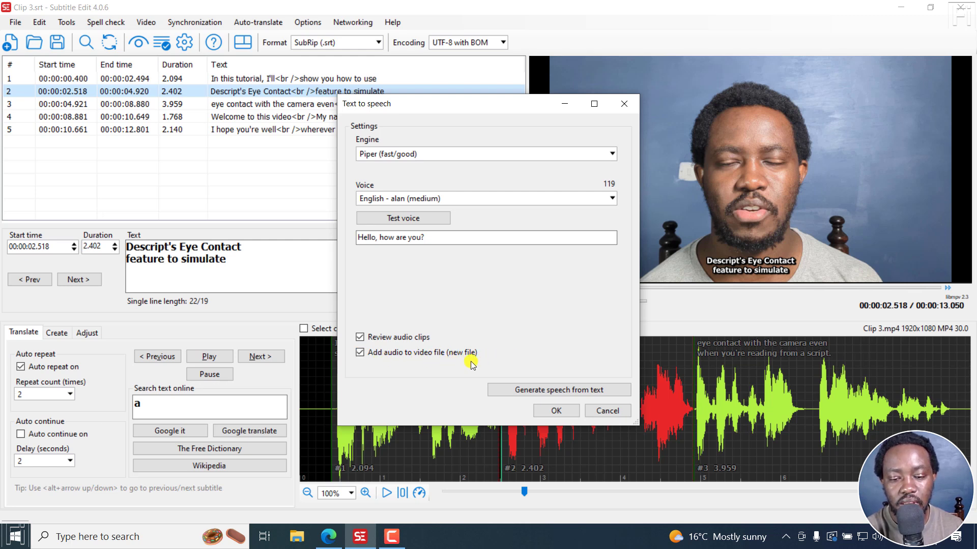
{"action": "left_click", "coordinate": [560, 390]}
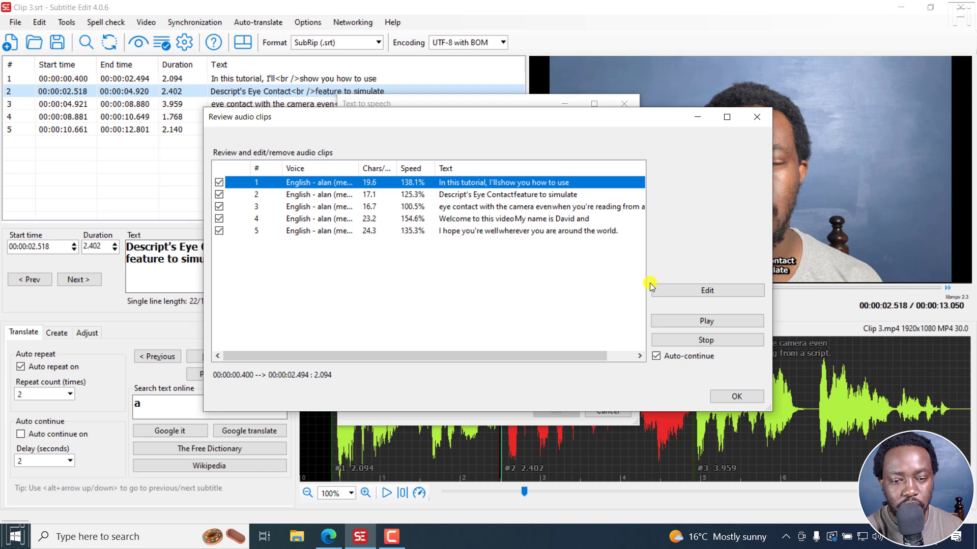
Play the generated clips, try editing the first clip's text, then cancel and close the review.
{"action": "left_click", "coordinate": [691, 320]}
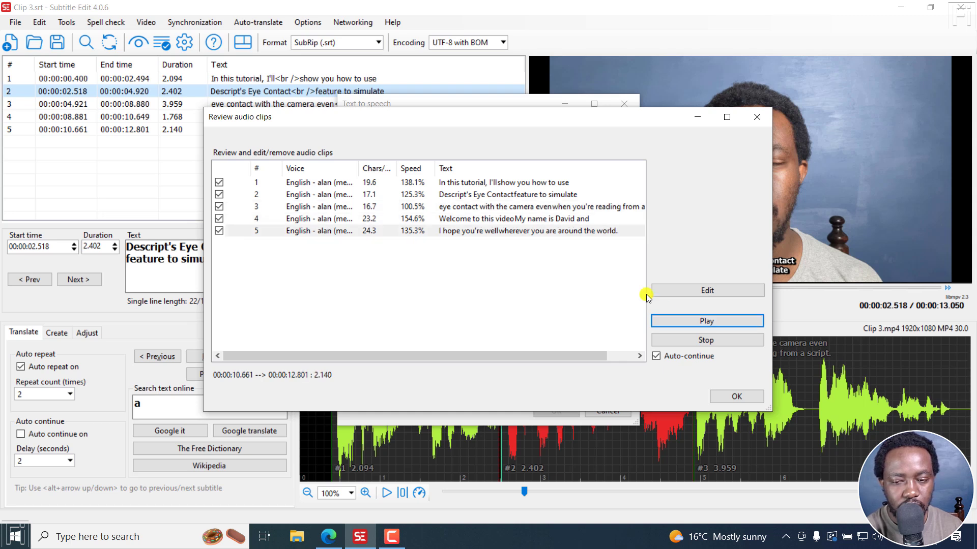
{"action": "left_click", "coordinate": [489, 182]}
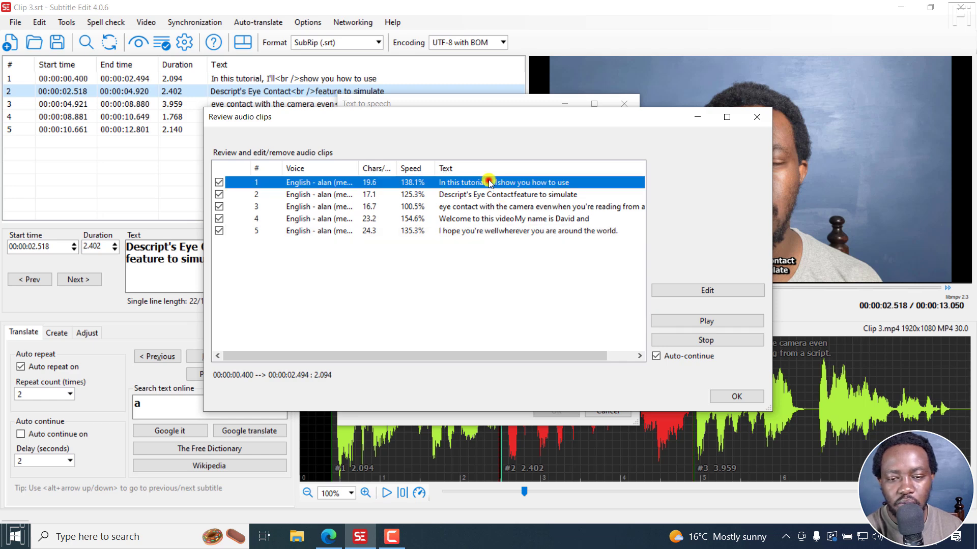
{"action": "left_click", "coordinate": [758, 291]}
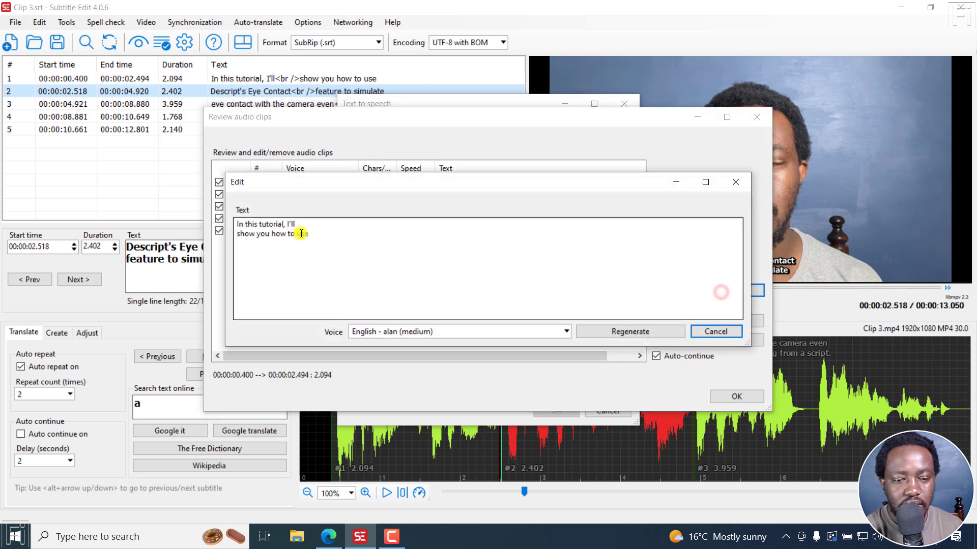
{"action": "left_click", "coordinate": [322, 223]}
{"action": "left_click_drag", "start_coordinate": [421, 173], "coordinate": [424, 243]}
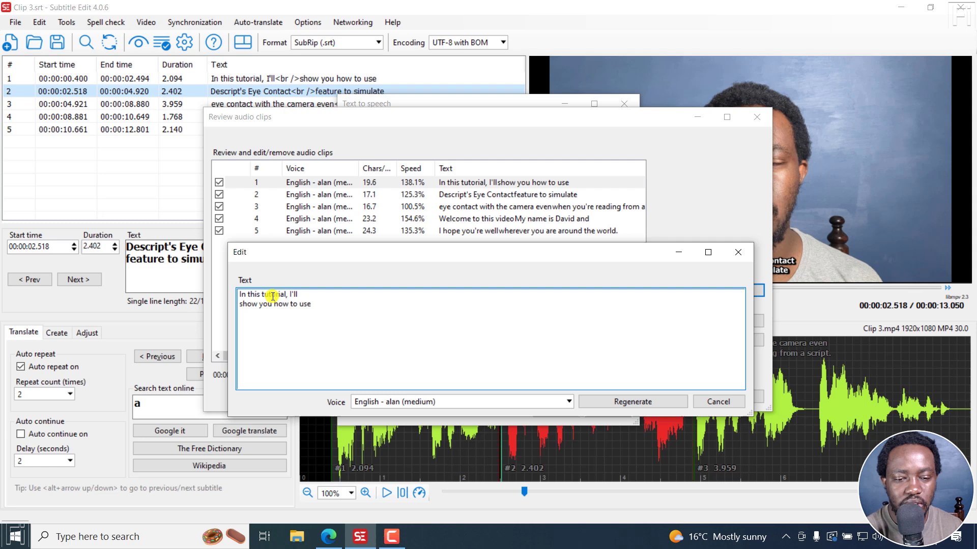
{"action": "key", "text": "BackSpace"}
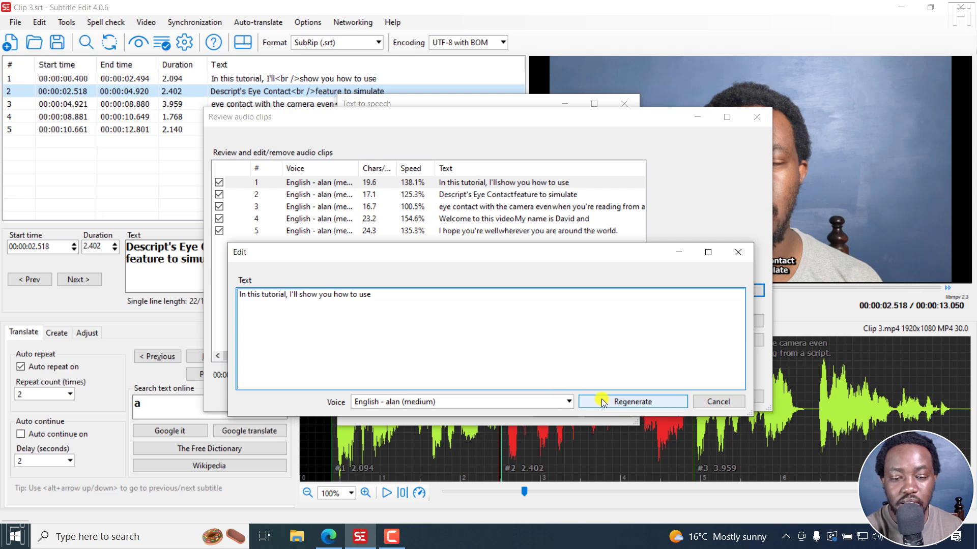
{"action": "left_click", "coordinate": [569, 402]}
{"action": "left_click", "coordinate": [571, 401]}
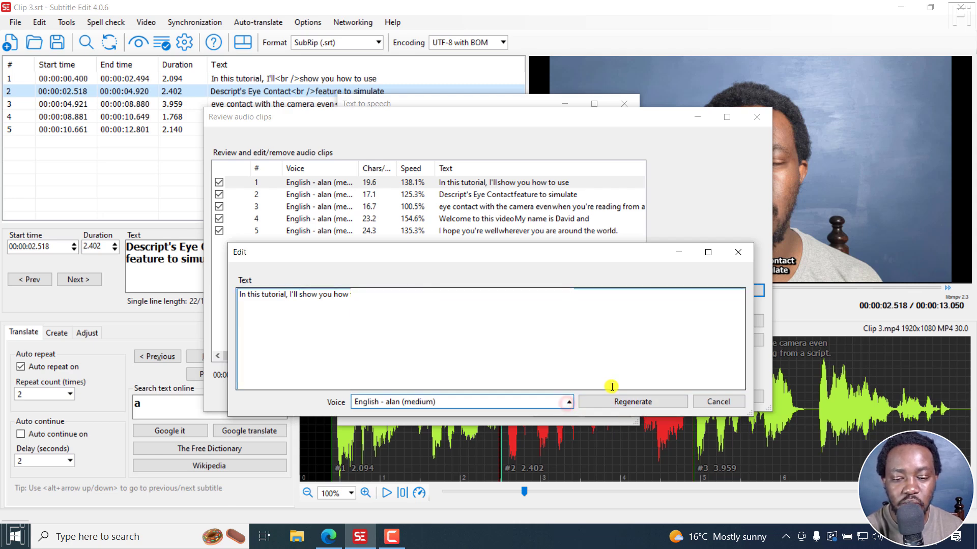
{"action": "left_click", "coordinate": [718, 401]}
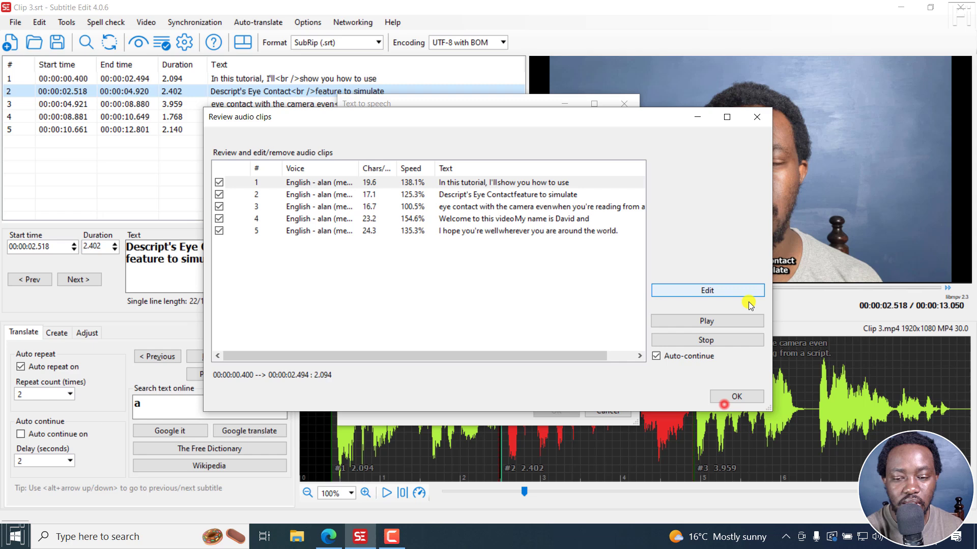
{"action": "left_click", "coordinate": [755, 116]}
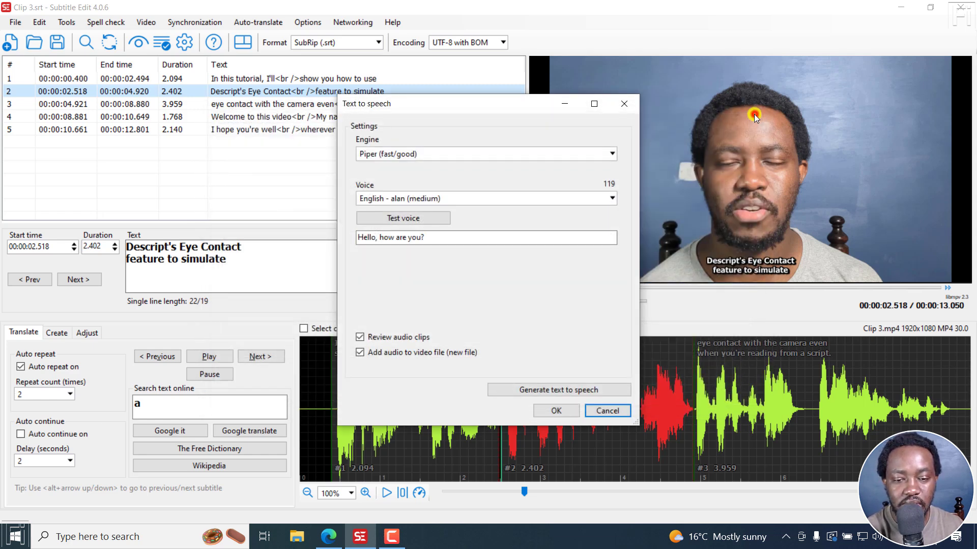
Regenerate speech for all subtitles, play and stop the clips, then accept them.
{"action": "left_click", "coordinate": [558, 391]}
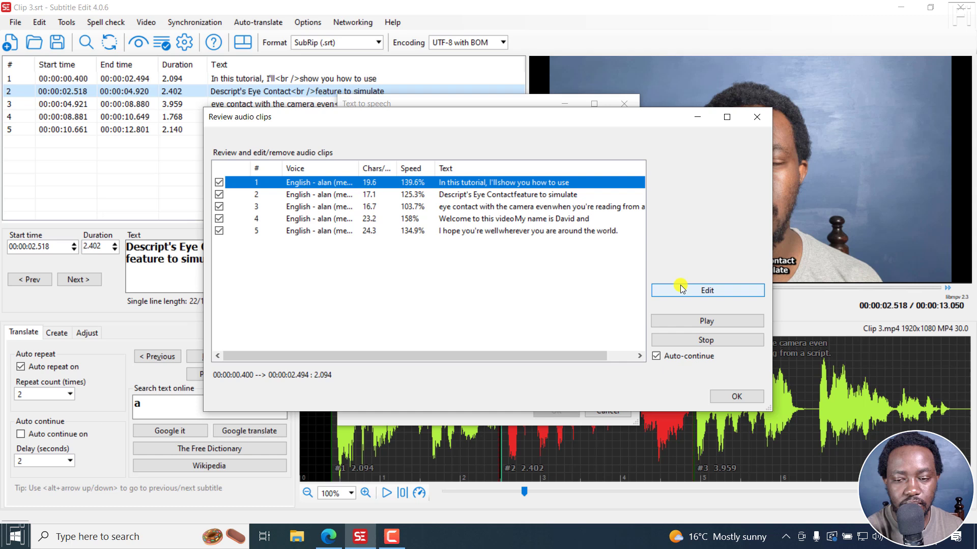
{"action": "left_click", "coordinate": [691, 321]}
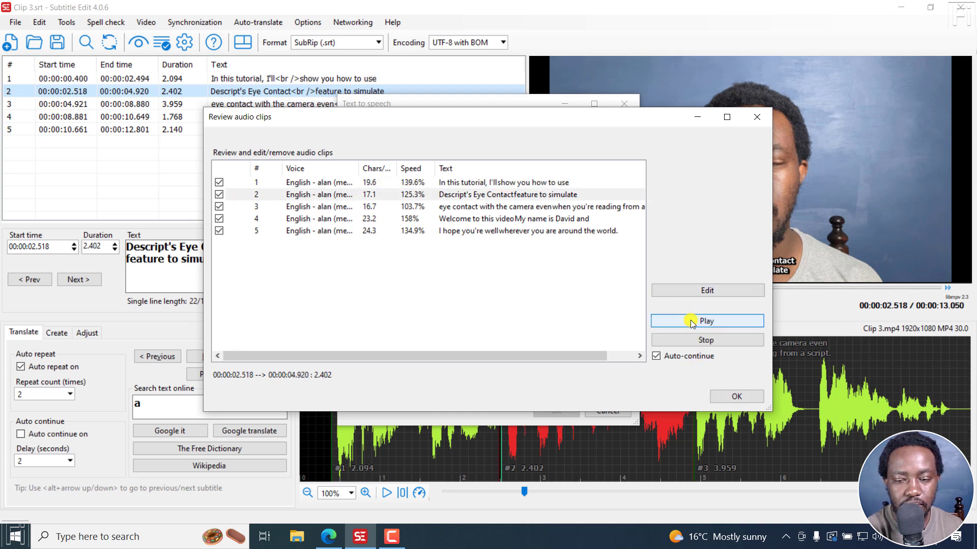
{"action": "left_click", "coordinate": [691, 342]}
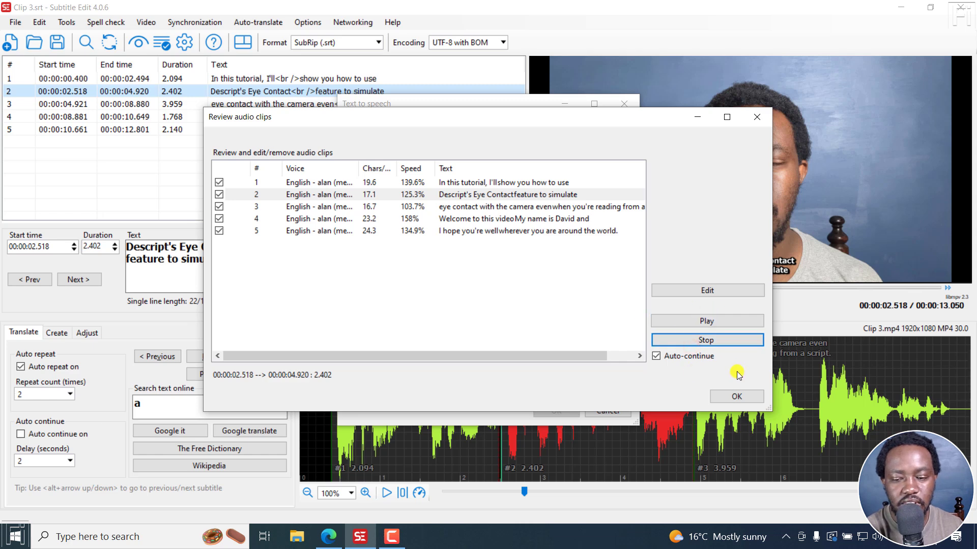
{"action": "left_click", "coordinate": [736, 396]}
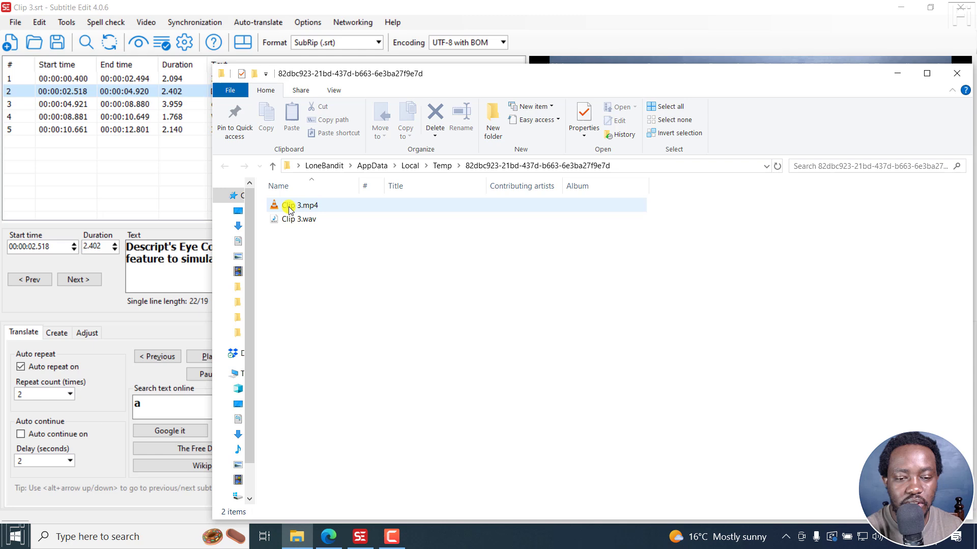
Play Clip 3.mp4 in VLC, pausing and resuming, and stop at 00:12.
{"action": "double_click", "coordinate": [289, 207]}
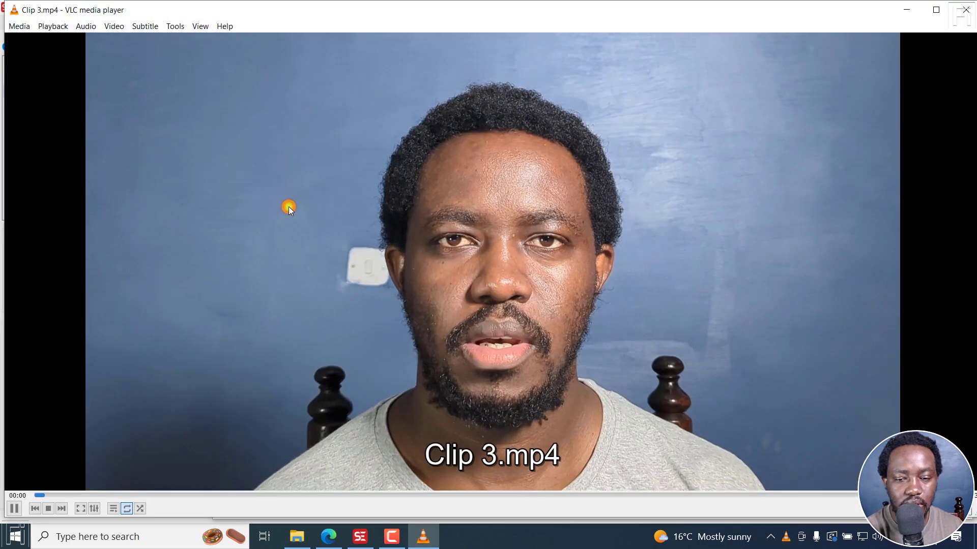
{"action": "key", "text": "space"}
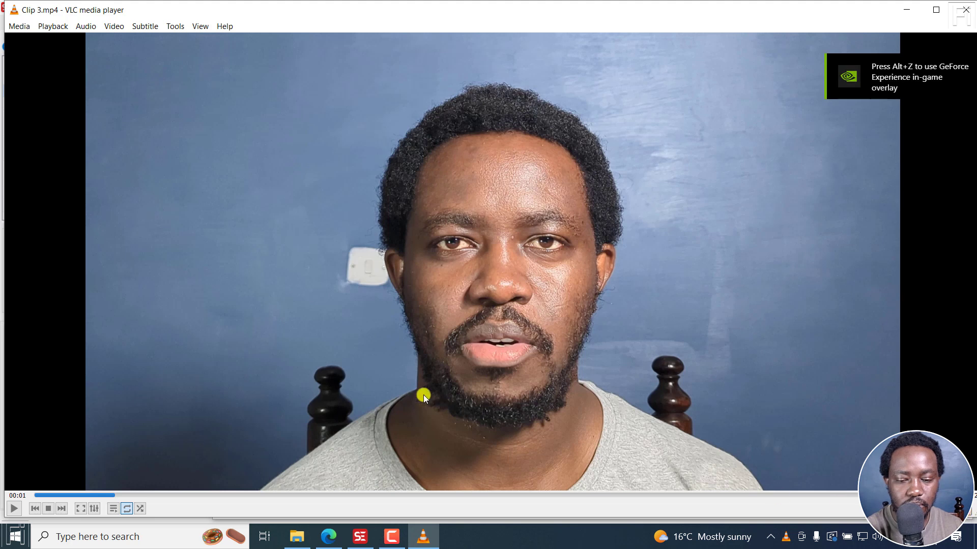
{"action": "key", "text": "space"}
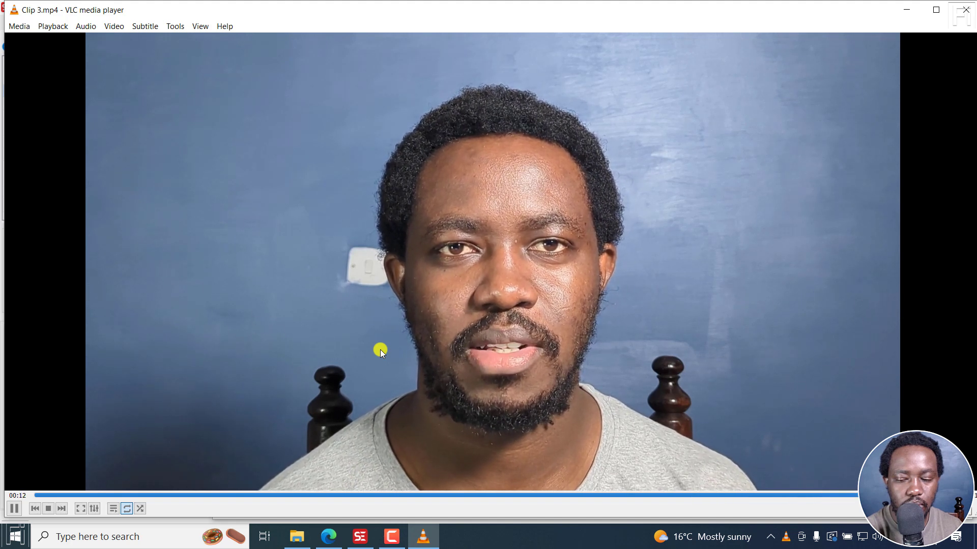
{"action": "key", "text": "space"}
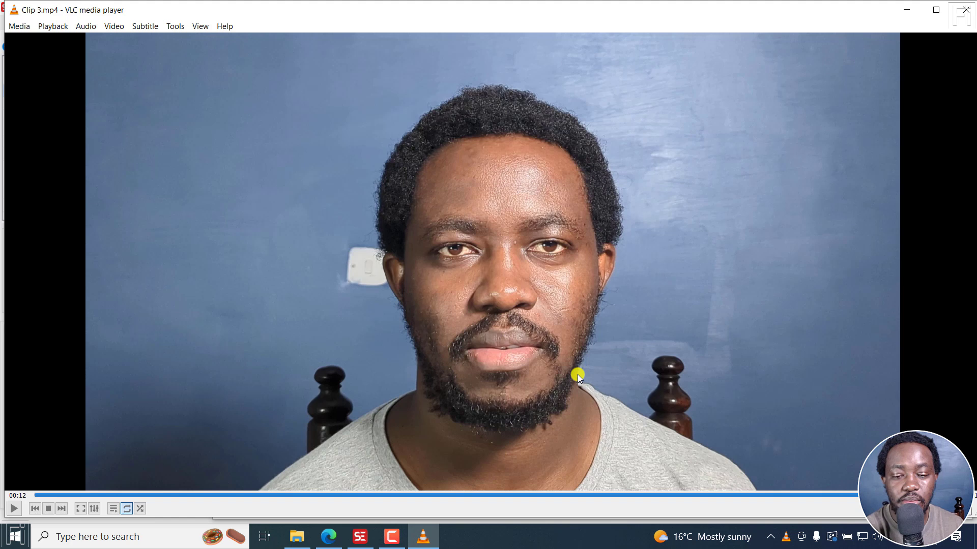
Minimize VLC, close Text to speech and the output folder, then open Generate video with burned-in subtitle.
{"action": "left_click", "coordinate": [906, 10]}
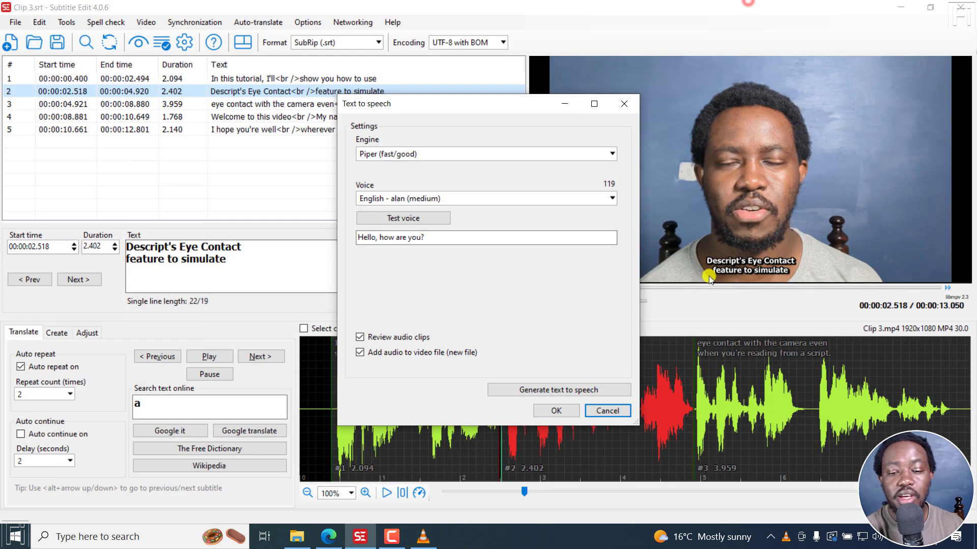
{"action": "left_click", "coordinate": [544, 413]}
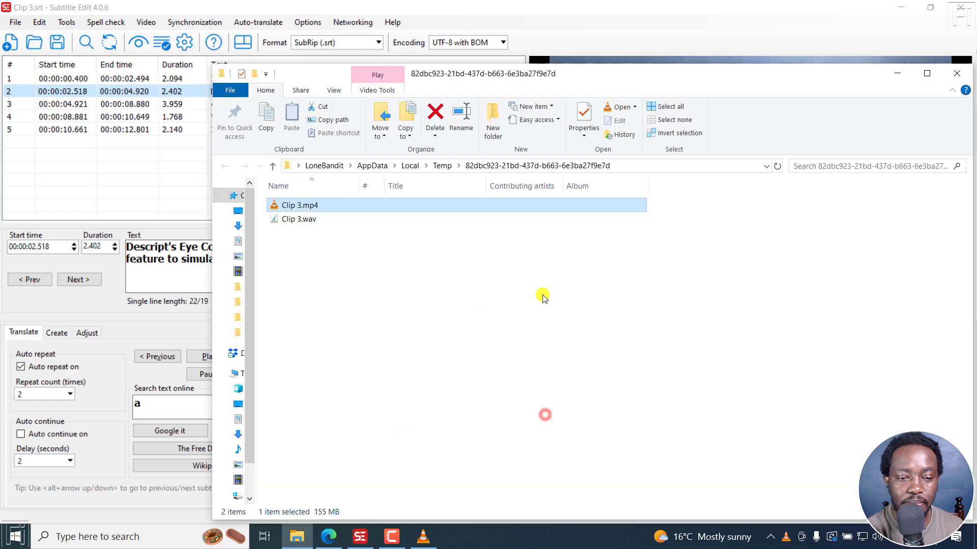
{"action": "left_click", "coordinate": [954, 74]}
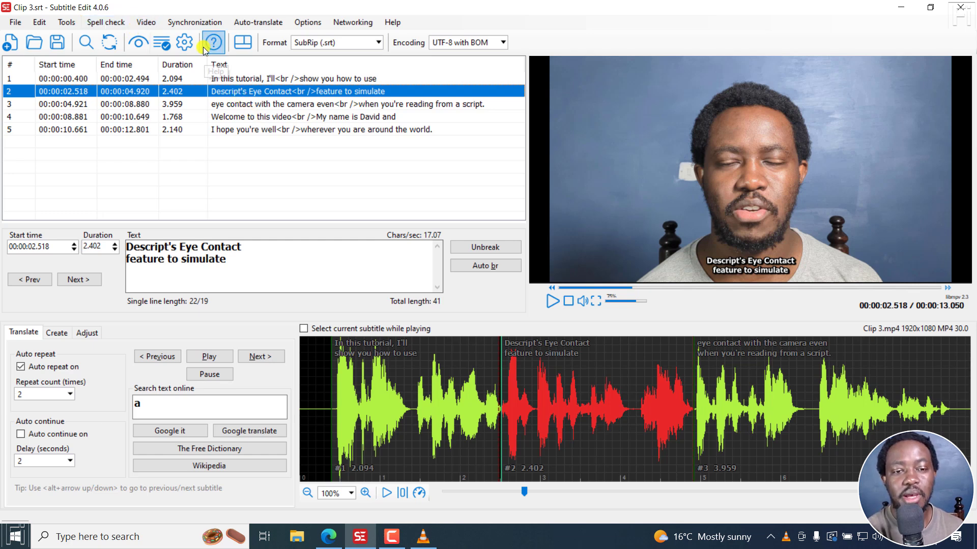
{"action": "left_click", "coordinate": [146, 22]}
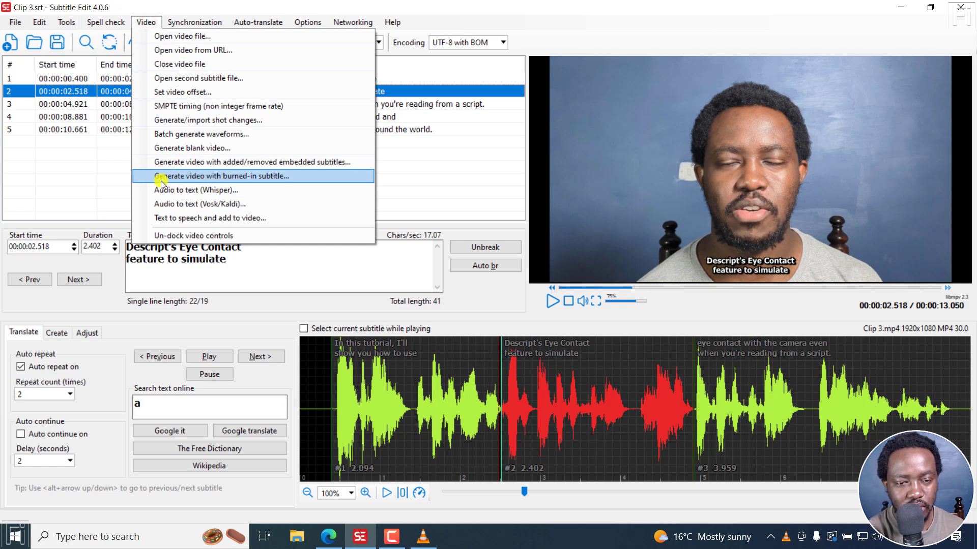
{"action": "left_click", "coordinate": [209, 176]}
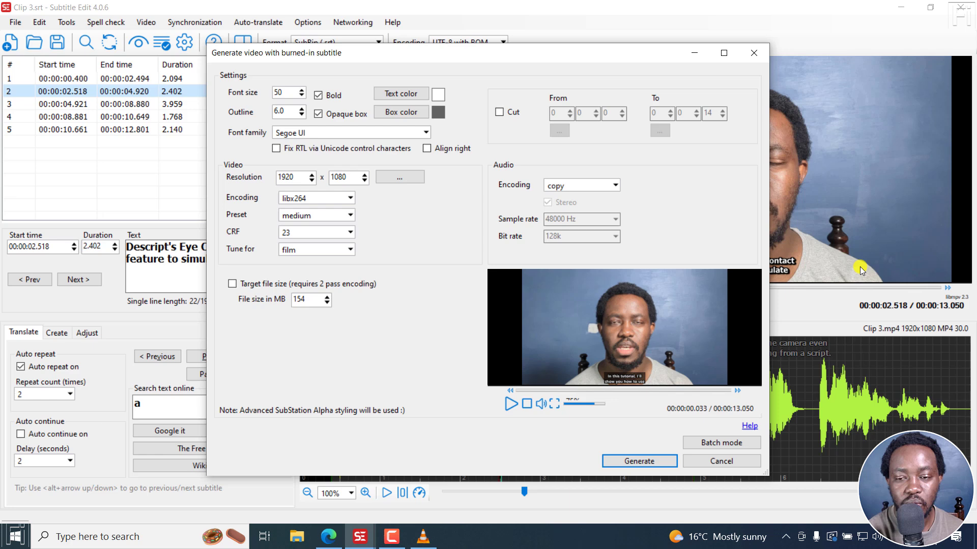
Close the burn-in dialog, start a new empty subtitle, and reopen Generate video with burned-in subtitle.
{"action": "left_click", "coordinate": [754, 52]}
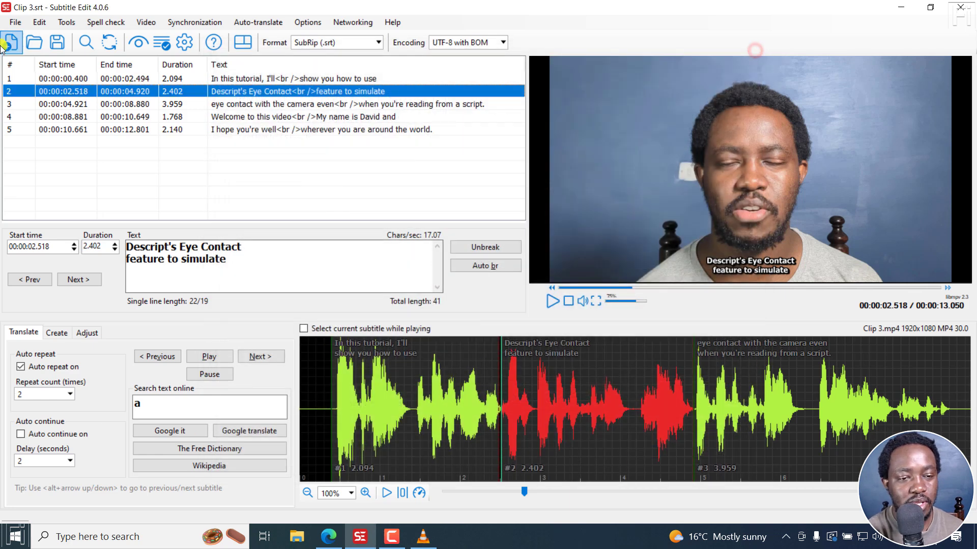
{"action": "left_click", "coordinate": [16, 22]}
{"action": "left_click", "coordinate": [26, 32]}
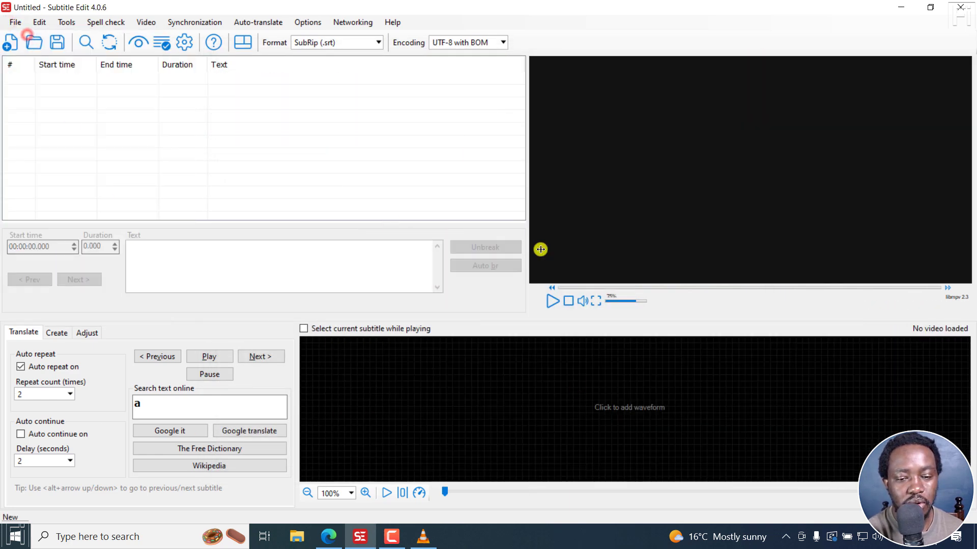
{"action": "left_click", "coordinate": [148, 22]}
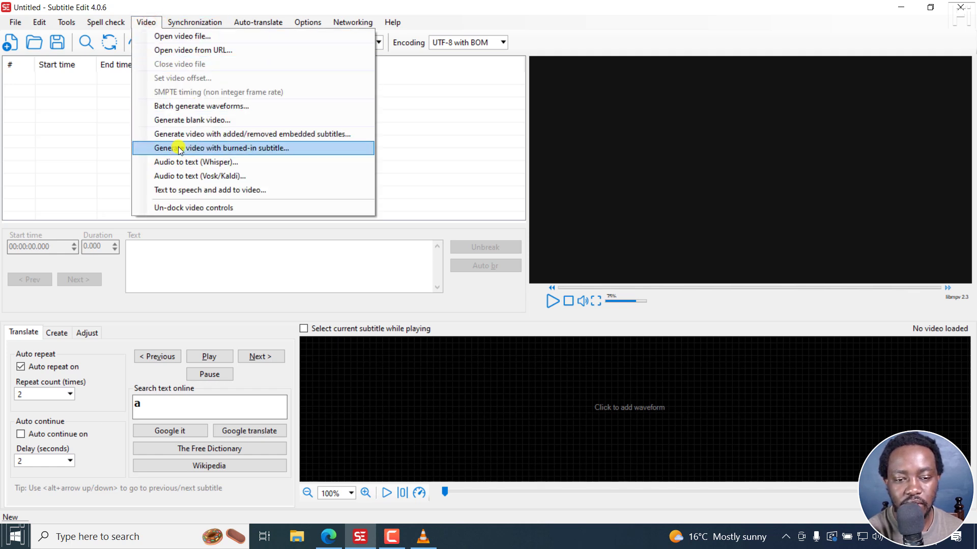
{"action": "left_click", "coordinate": [179, 149]}
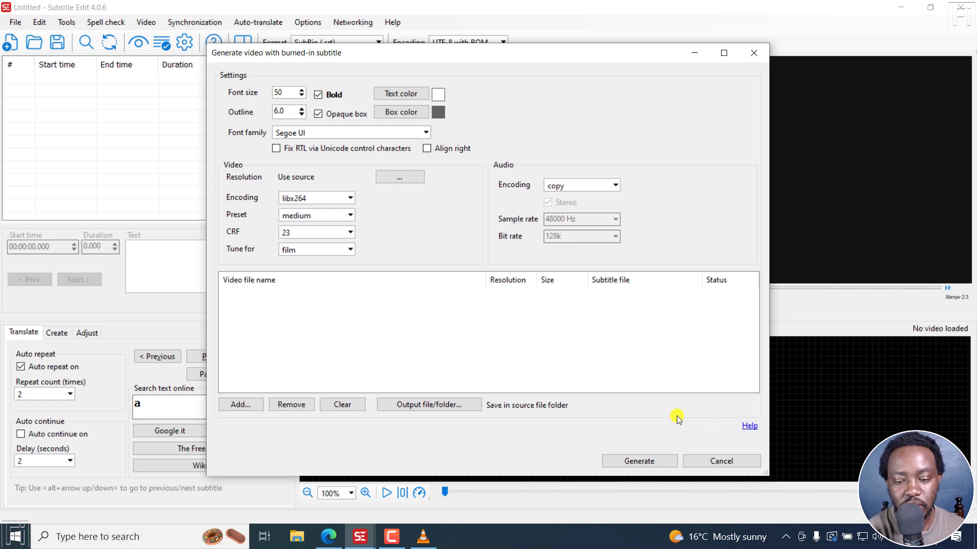
Add Clip 3.mp4 and PXL_20230309_131039070 - Vertical.mp4 to the burn-in batch list.
{"action": "left_click", "coordinate": [242, 405]}
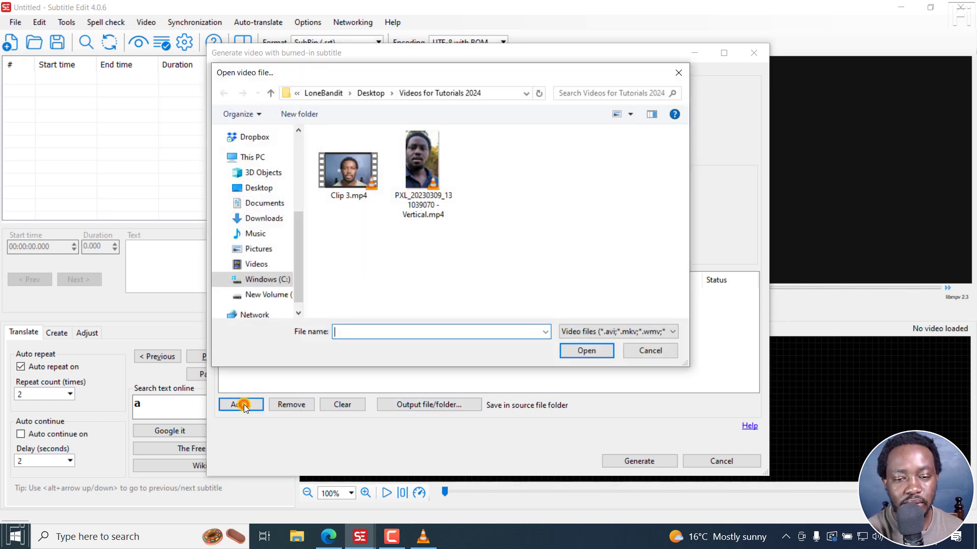
{"action": "left_click_drag", "start_coordinate": [473, 262], "coordinate": [336, 173]}
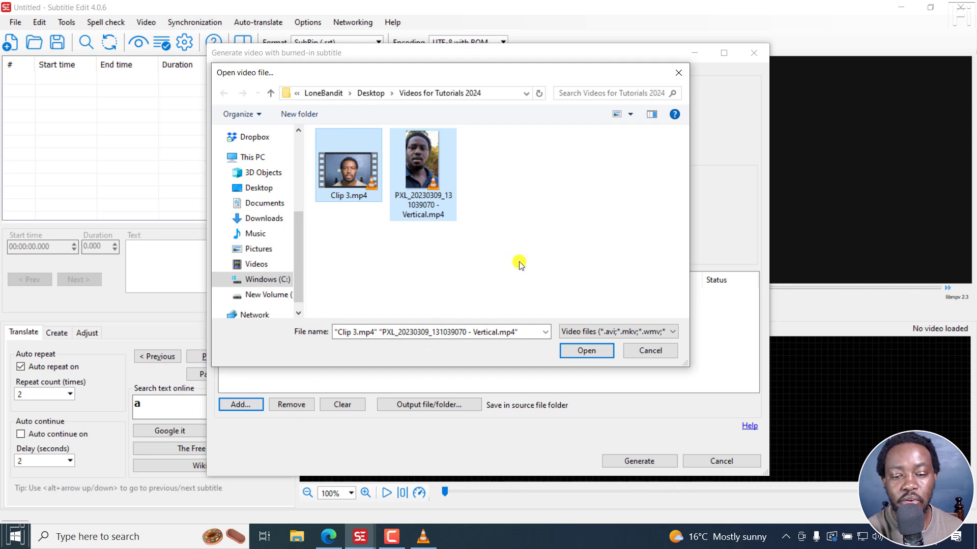
{"action": "left_click", "coordinate": [588, 332]}
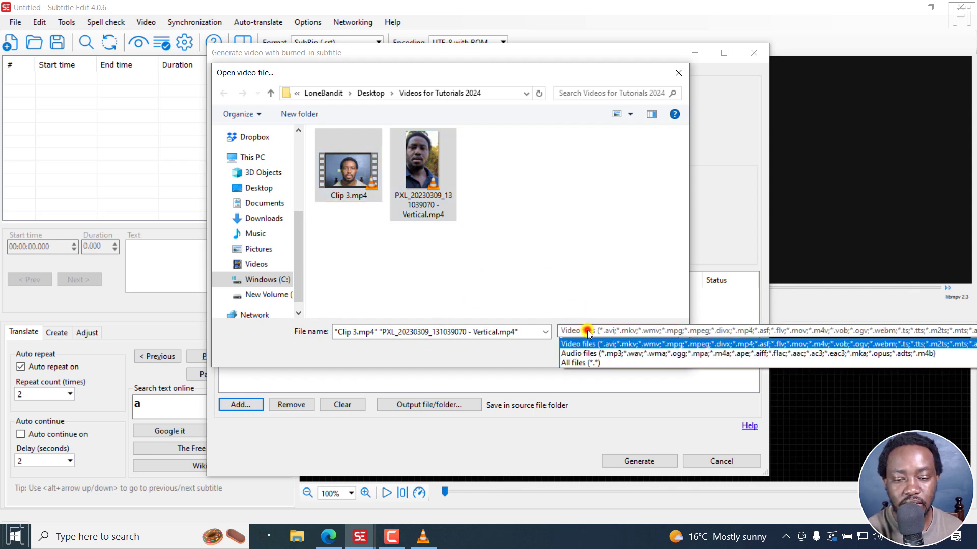
{"action": "left_click", "coordinate": [583, 363]}
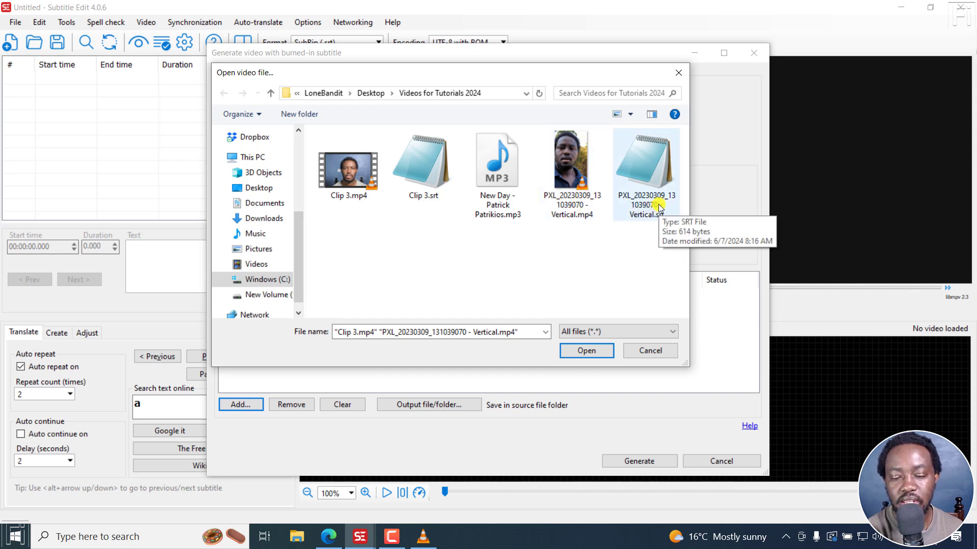
{"action": "left_click", "coordinate": [601, 332]}
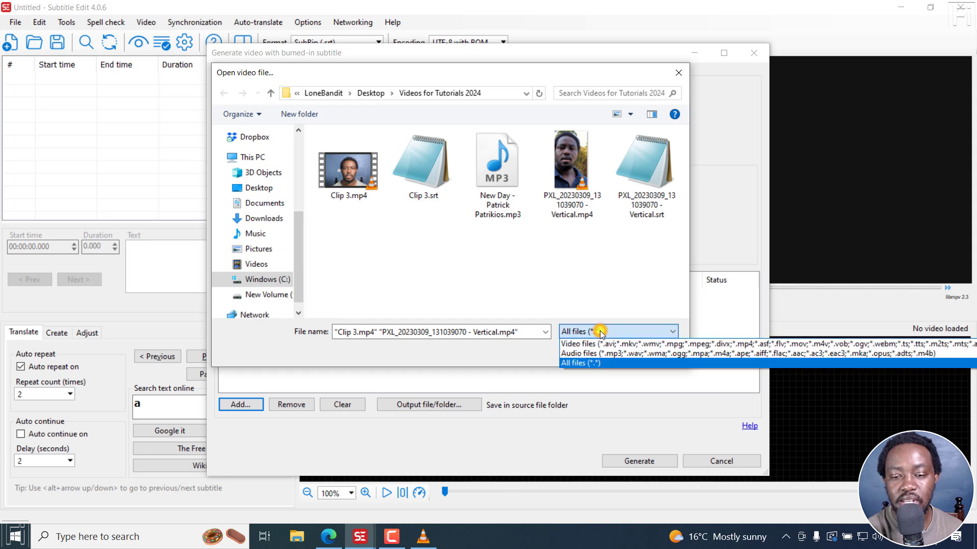
{"action": "left_click", "coordinate": [596, 344]}
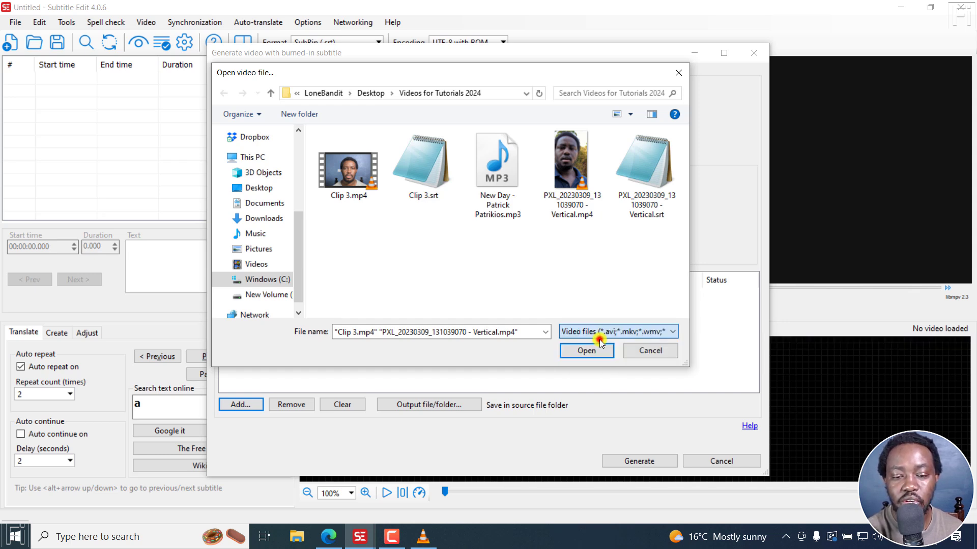
{"action": "left_click_drag", "start_coordinate": [482, 229], "coordinate": [325, 158]}
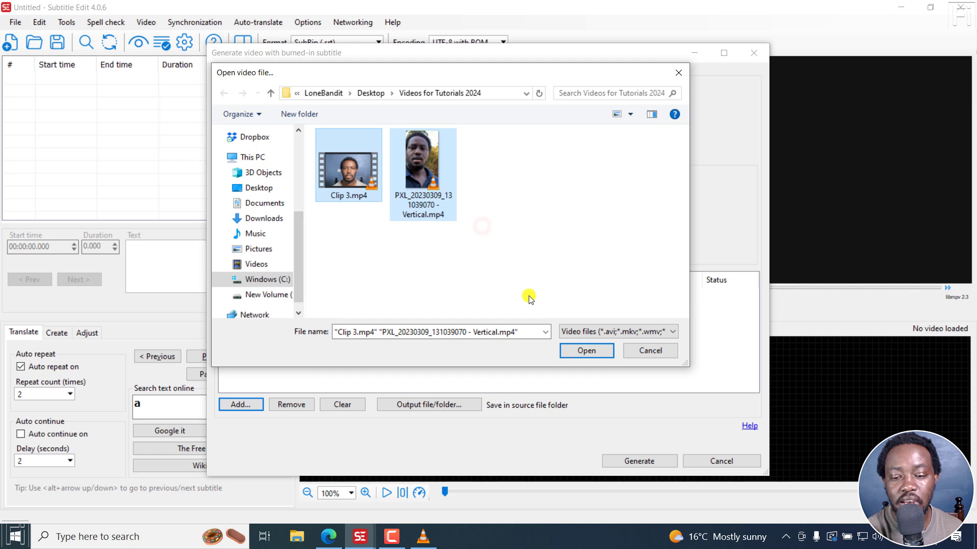
{"action": "left_click", "coordinate": [598, 353]}
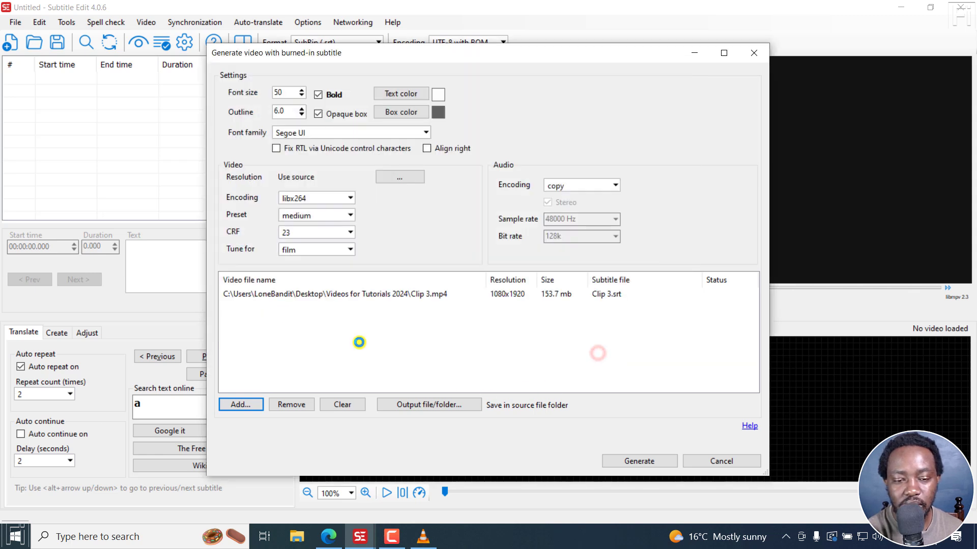
{"action": "left_click", "coordinate": [297, 294]}
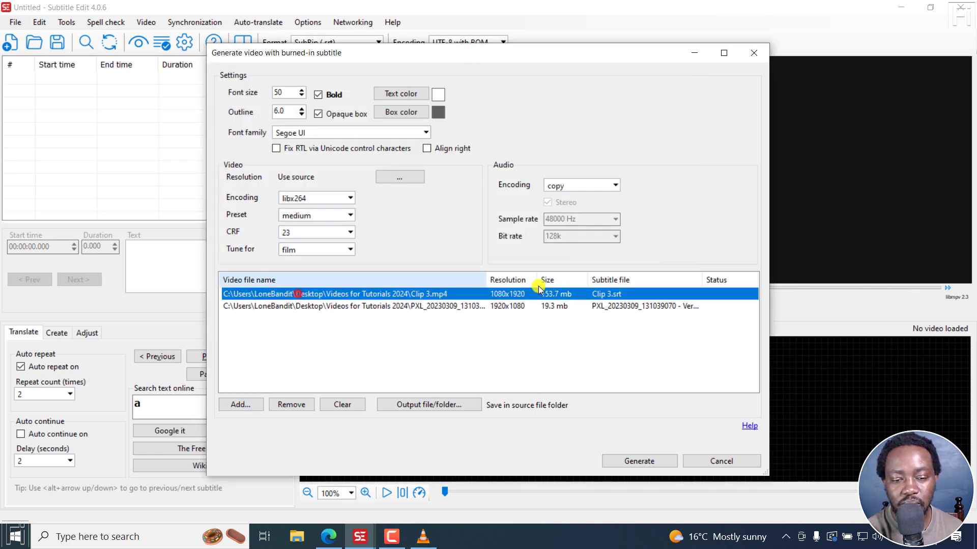
{"action": "left_click", "coordinate": [427, 302]}
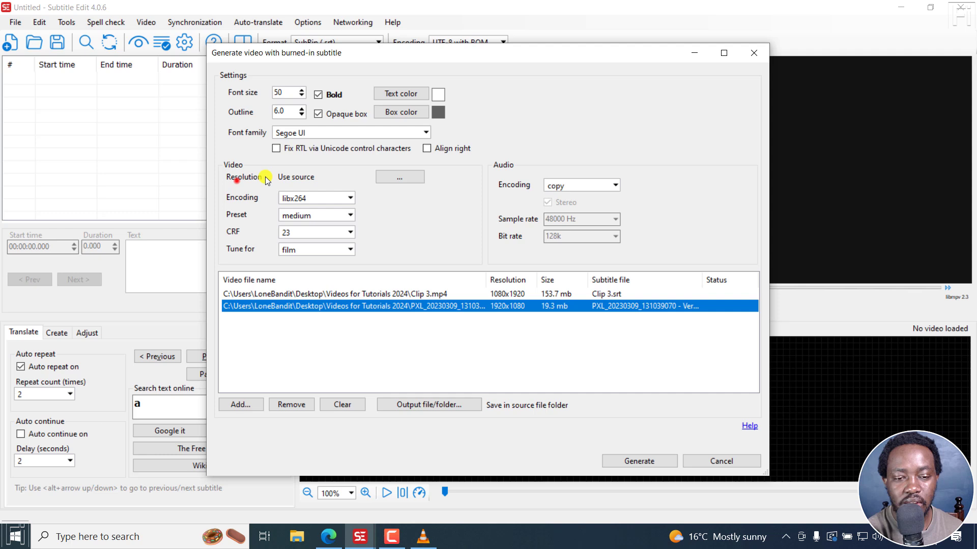
{"action": "left_click", "coordinate": [400, 178]}
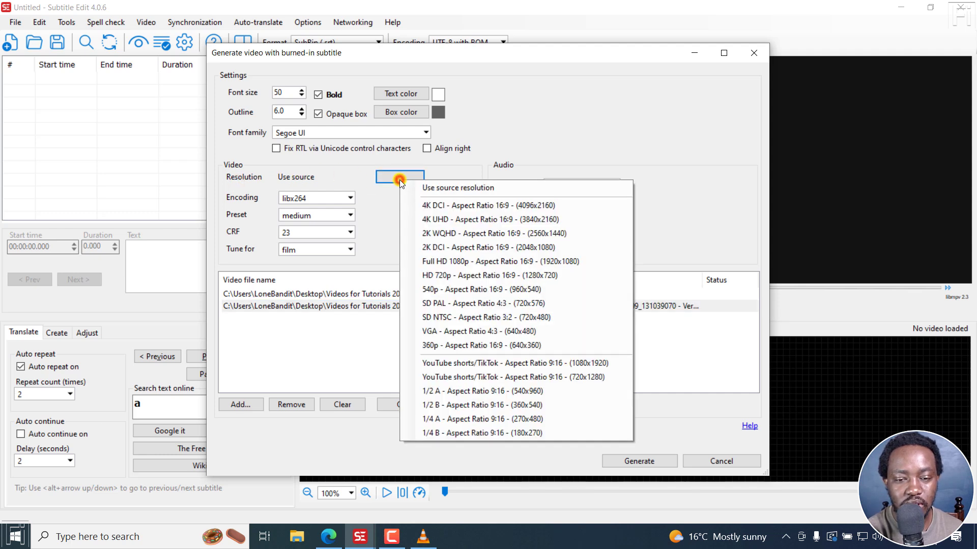
{"action": "left_click", "coordinate": [462, 189]}
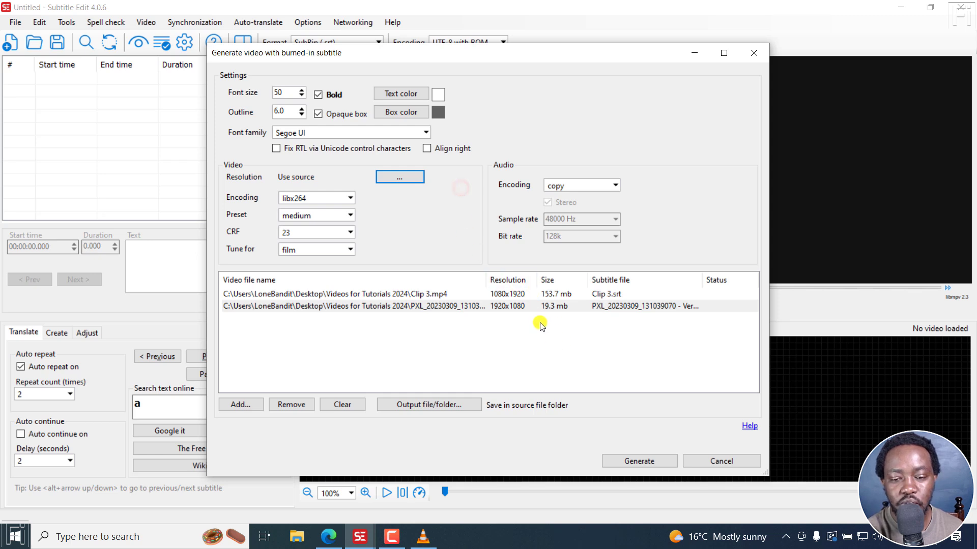
{"action": "left_click", "coordinate": [428, 294]}
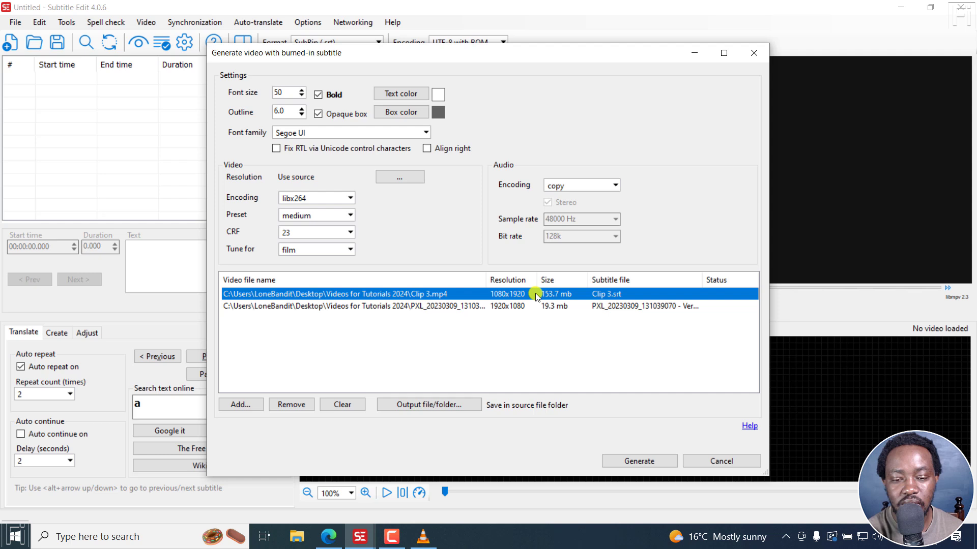
{"action": "left_click", "coordinate": [395, 306]}
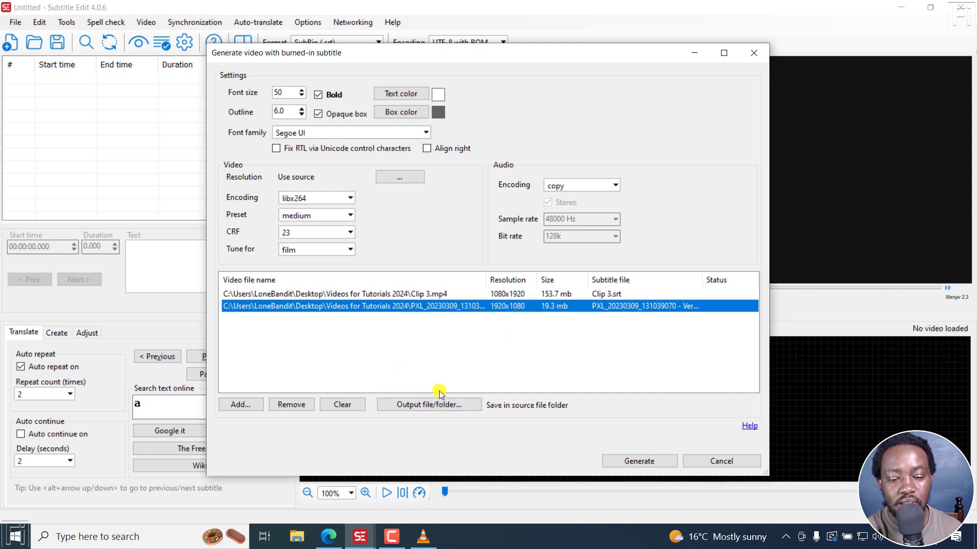
Change the output file suffix from '_new' to '_BURNED IN'.
{"action": "left_click", "coordinate": [429, 404]}
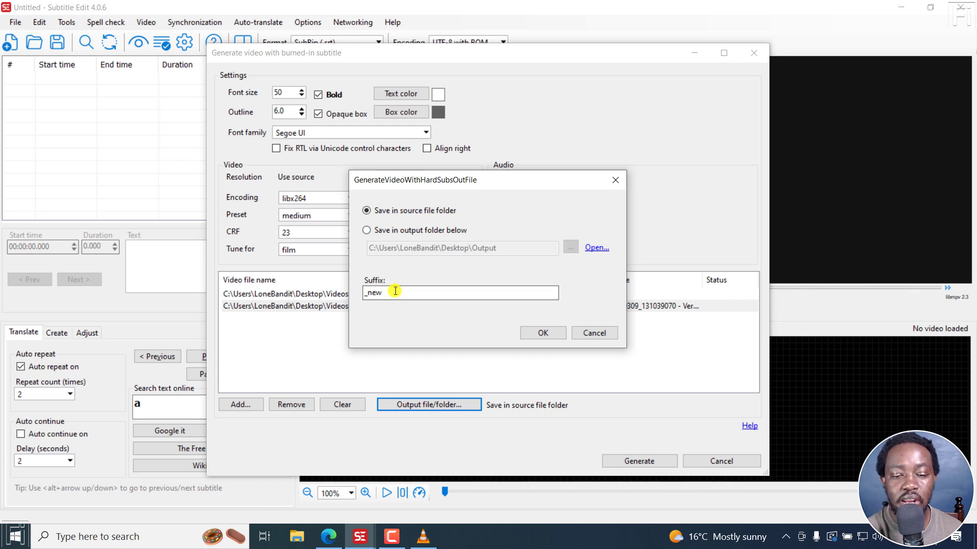
{"action": "left_click_drag", "start_coordinate": [397, 291], "coordinate": [369, 297]}
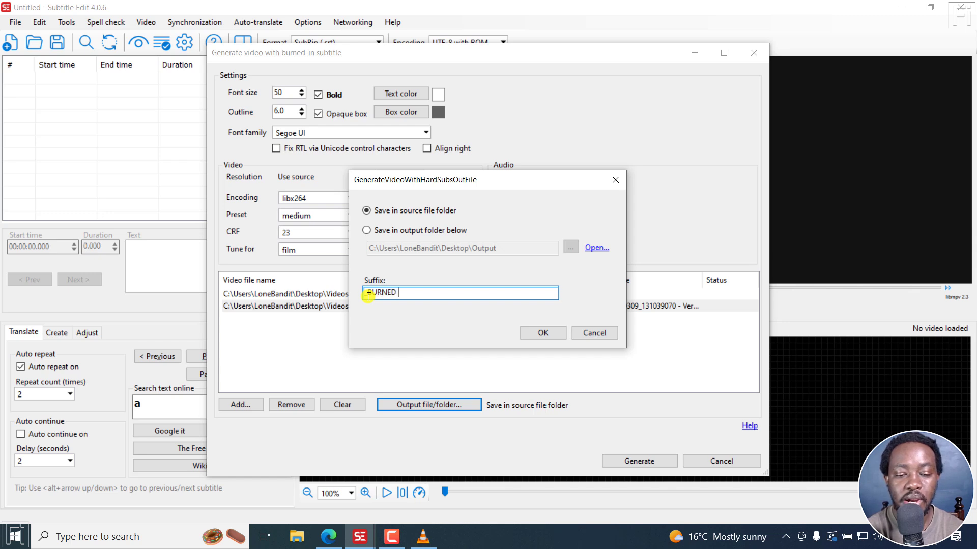
{"action": "type", "text": "_BURNED IN"}
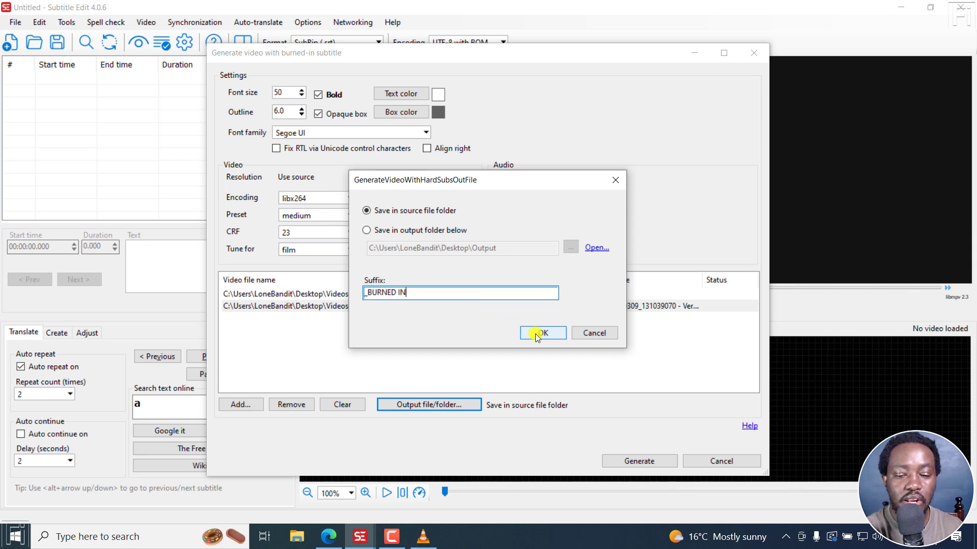
{"action": "left_click", "coordinate": [541, 333]}
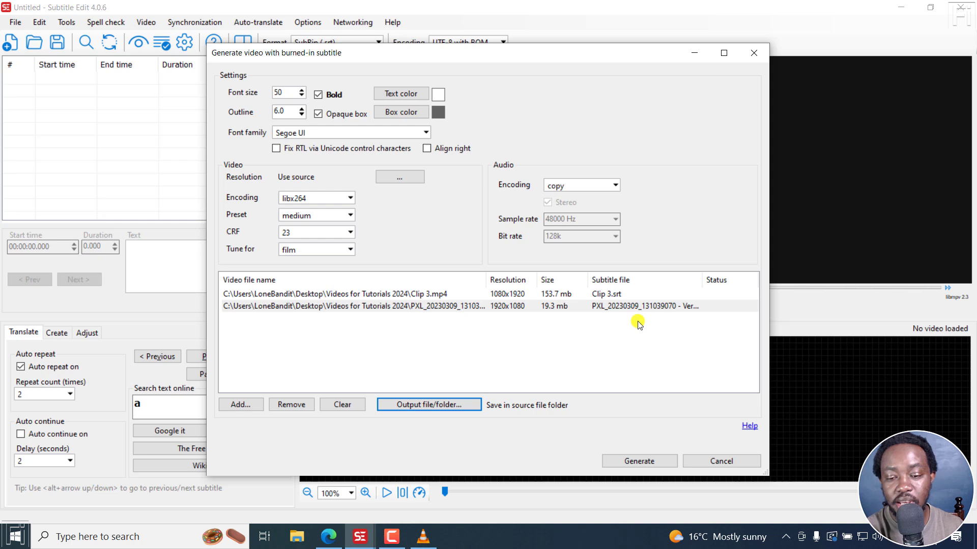
Select the second batch video and open its options menu, dismissing it unchanged.
{"action": "left_click", "coordinate": [396, 308]}
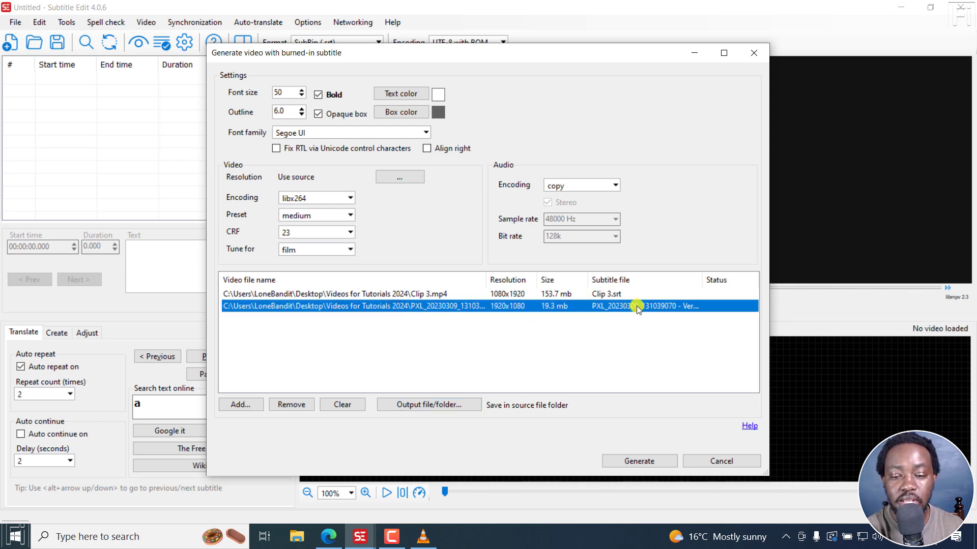
{"action": "right_click", "coordinate": [446, 303]}
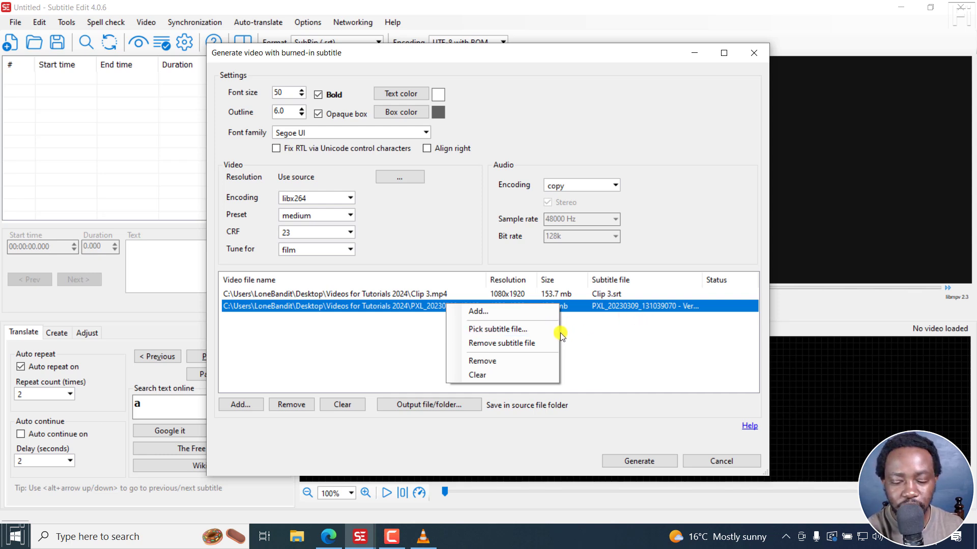
{"action": "left_click", "coordinate": [615, 341]}
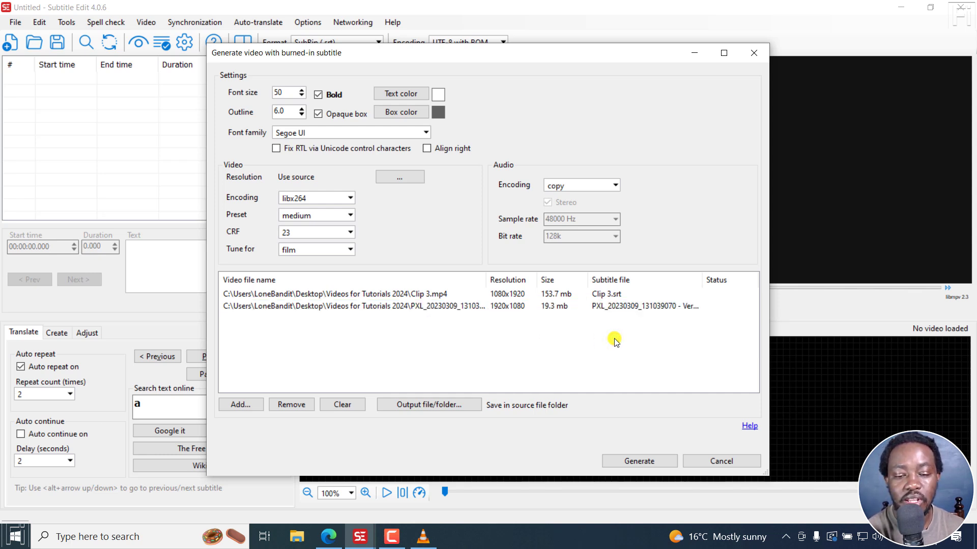
Render both videos with burned-in subtitles and close the '2 files converted' report.
{"action": "left_click", "coordinate": [642, 464]}
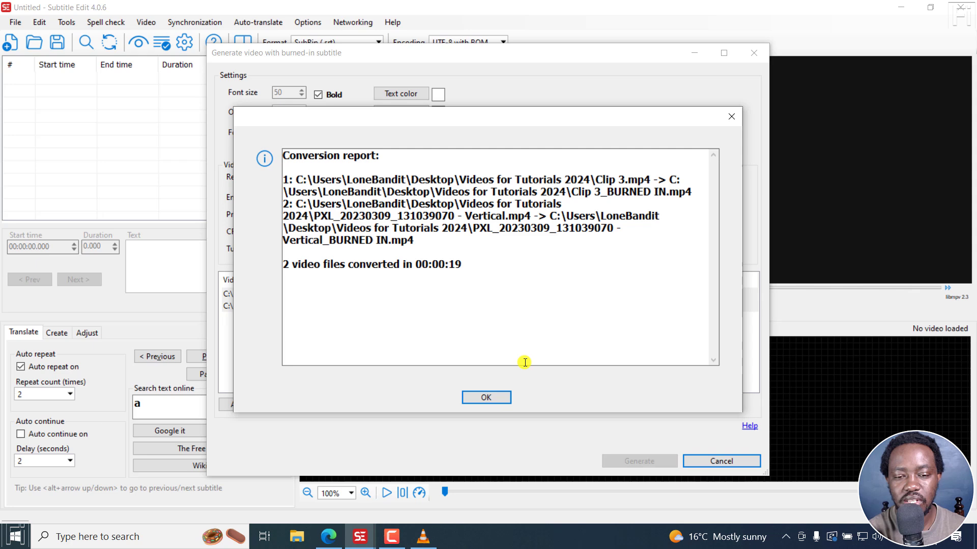
{"action": "left_click", "coordinate": [487, 397]}
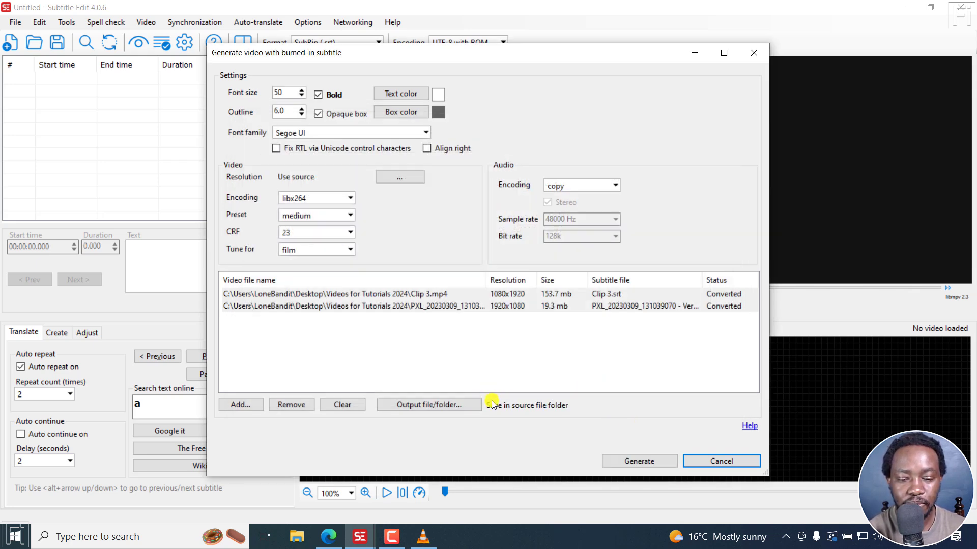
Check the output folder in the output file settings and keep 'Save in source file folder'.
{"action": "left_click", "coordinate": [434, 405]}
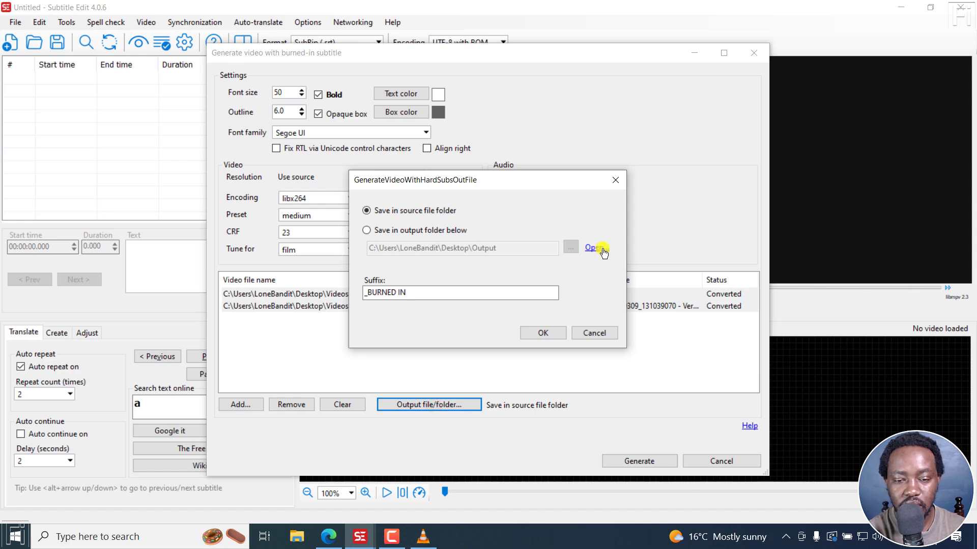
{"action": "left_click", "coordinate": [603, 250]}
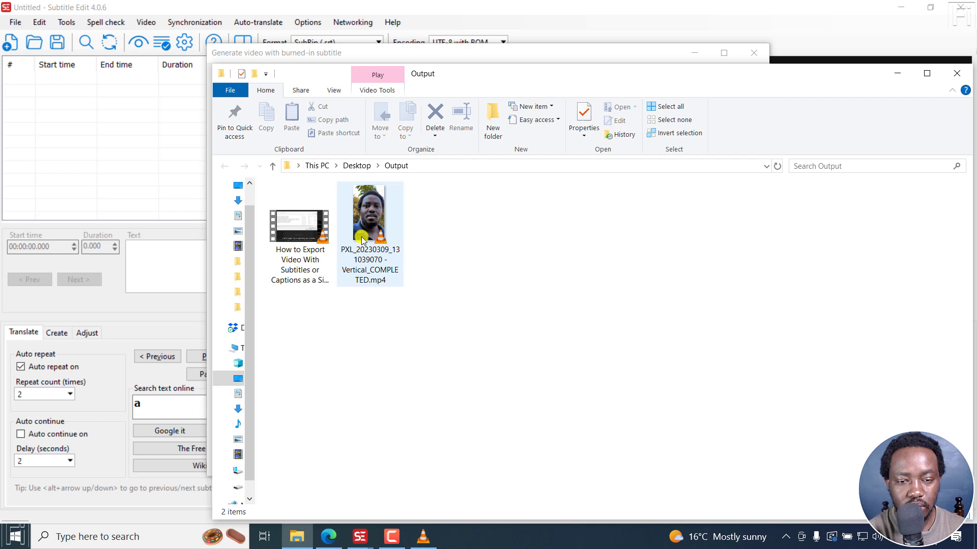
{"action": "left_click", "coordinate": [949, 76]}
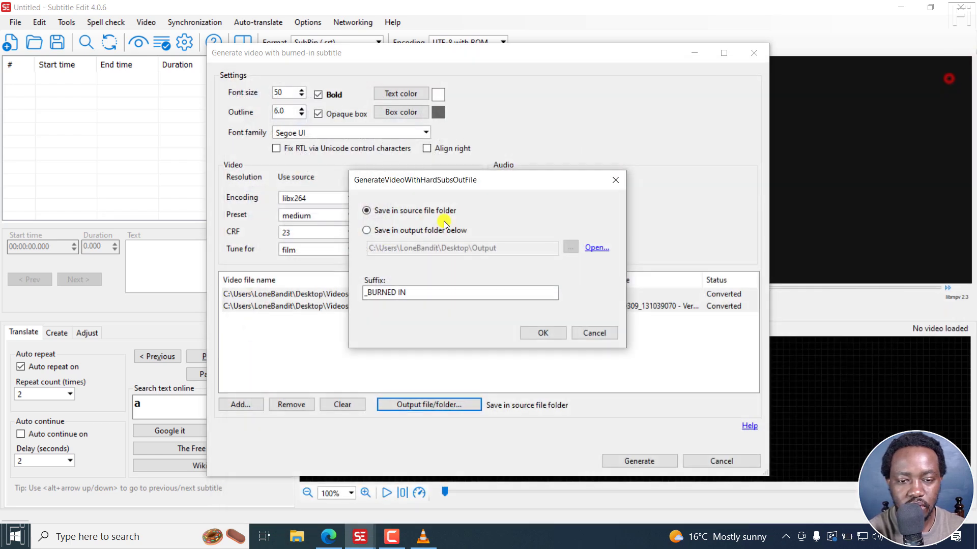
{"action": "left_click", "coordinate": [407, 230]}
{"action": "left_click", "coordinate": [396, 210]}
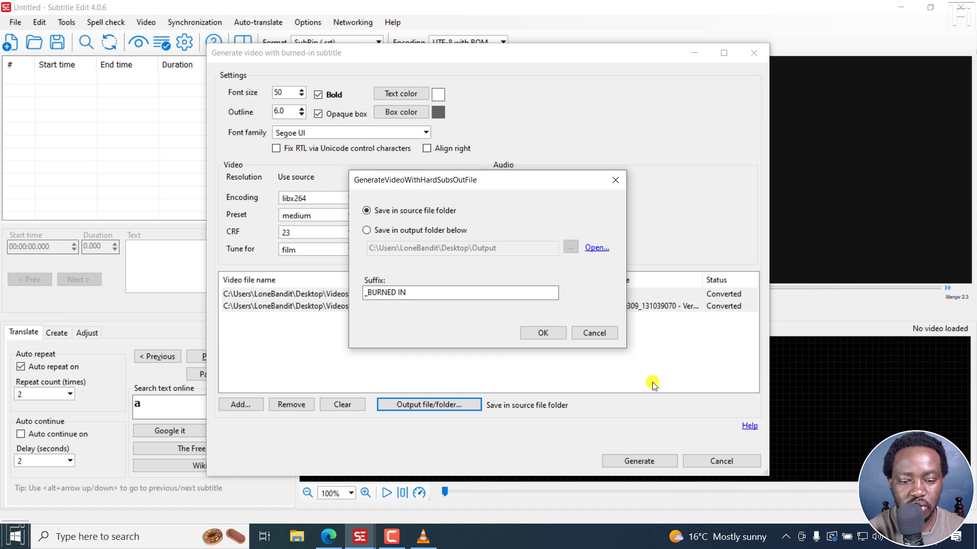
Open the Videos for Tutorials 2024 folder and select the rendered Clip 3_BURNED IN.mp4.
{"action": "left_click", "coordinate": [297, 537]}
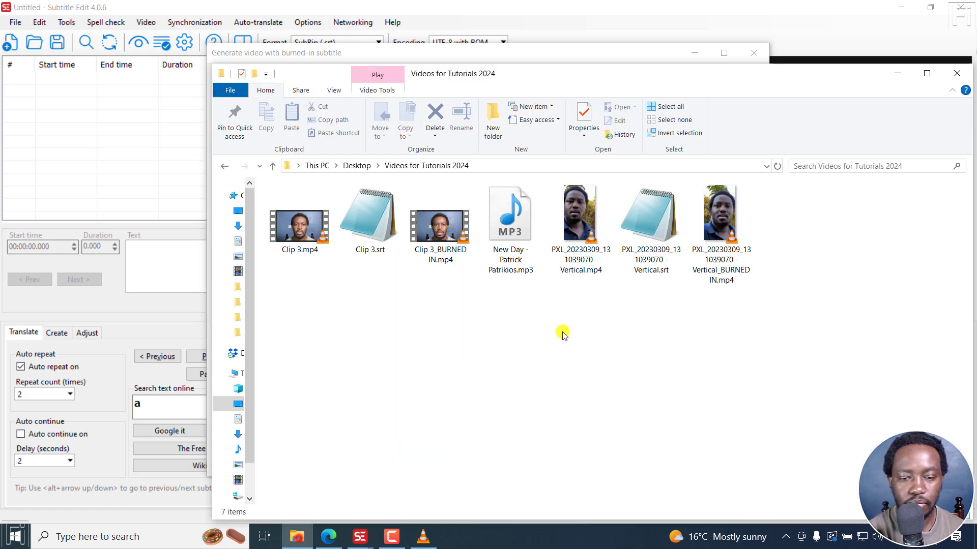
{"action": "left_click", "coordinate": [448, 243]}
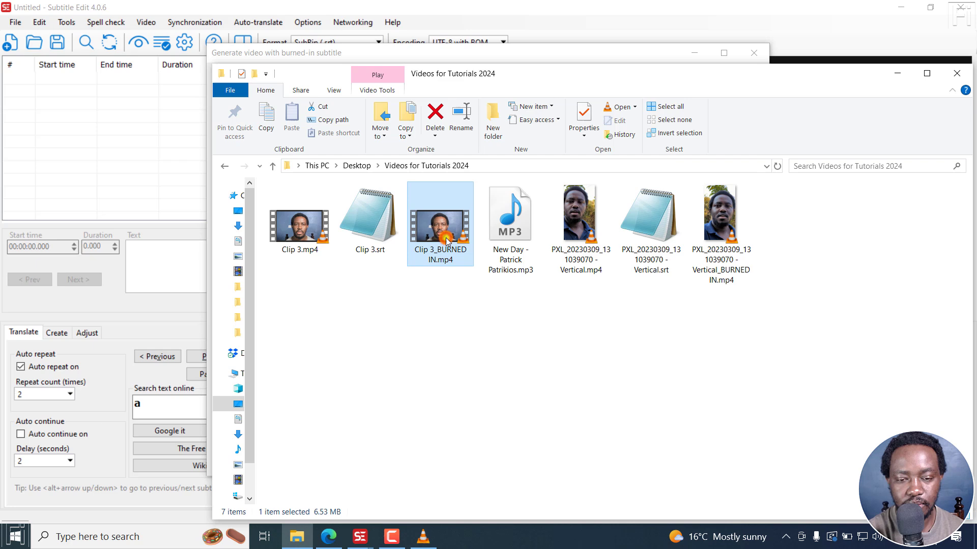
{"action": "left_click", "coordinate": [432, 534]}
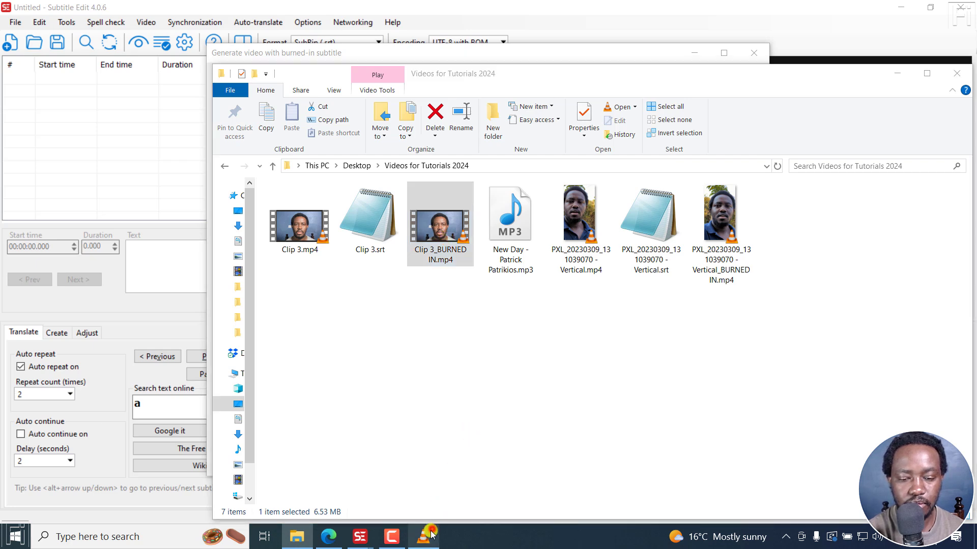
Play Clip 3_BURNED IN.mp4 in VLC briefly to confirm the subtitles are burned in.
{"action": "left_click", "coordinate": [432, 534]}
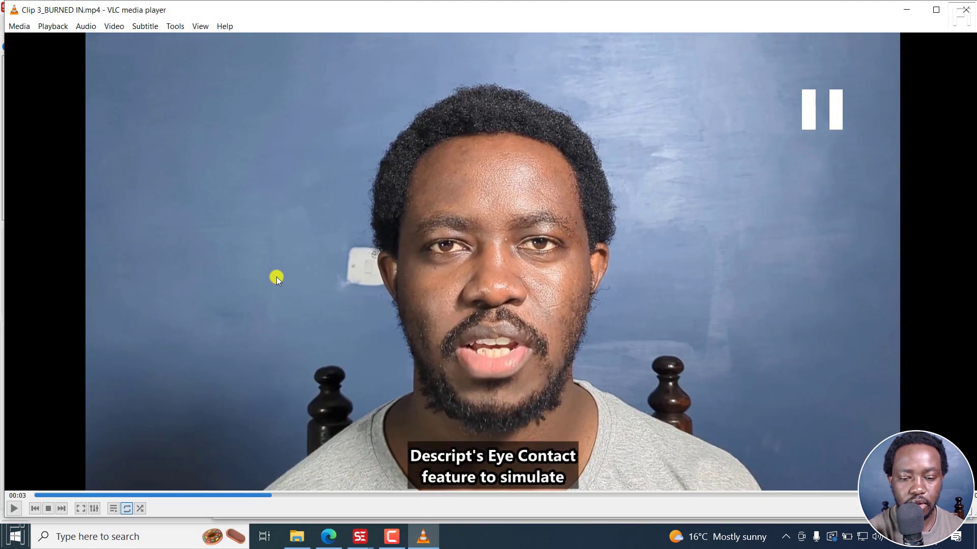
{"action": "key", "text": "space"}
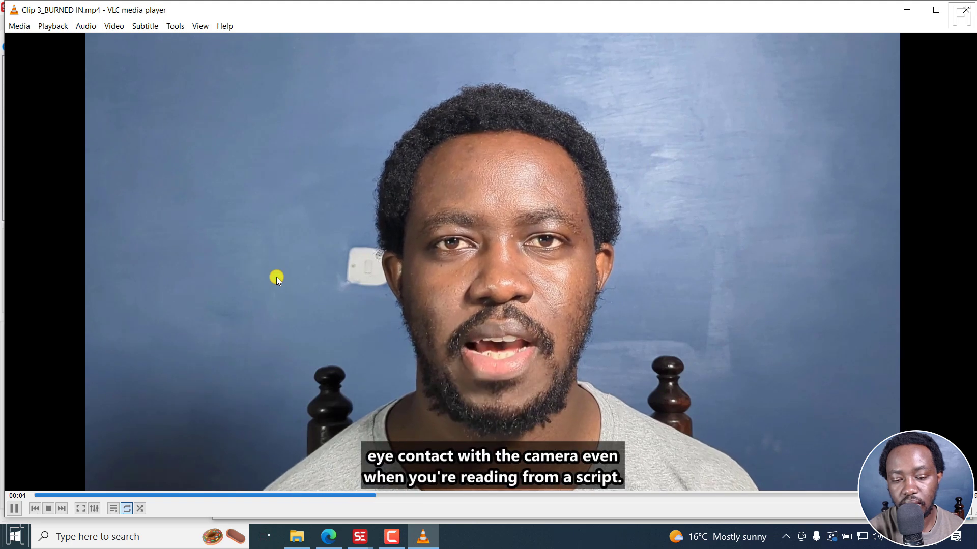
{"action": "key", "text": "space"}
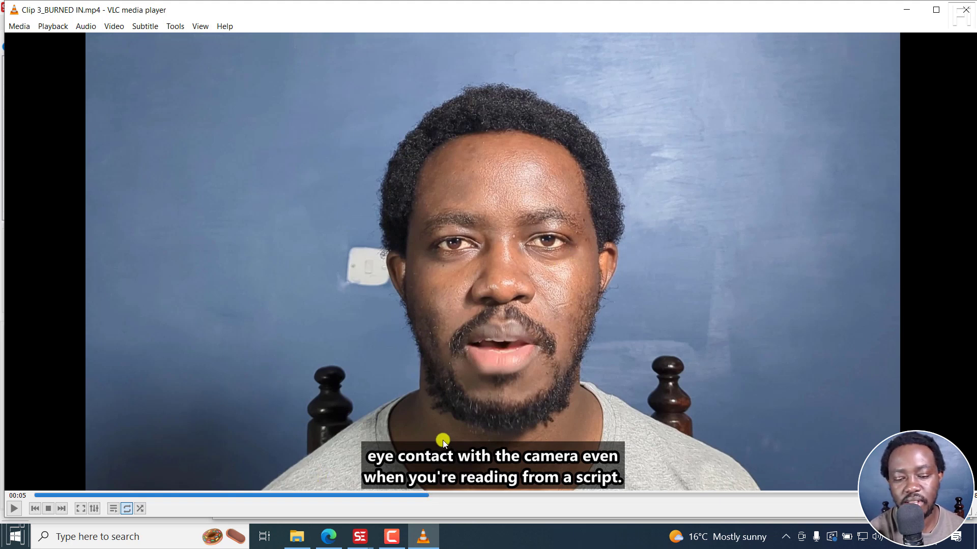
Play and pause the vertical _BURNED IN video from the folder, then return to the GitHub releases page.
{"action": "left_click", "coordinate": [296, 537]}
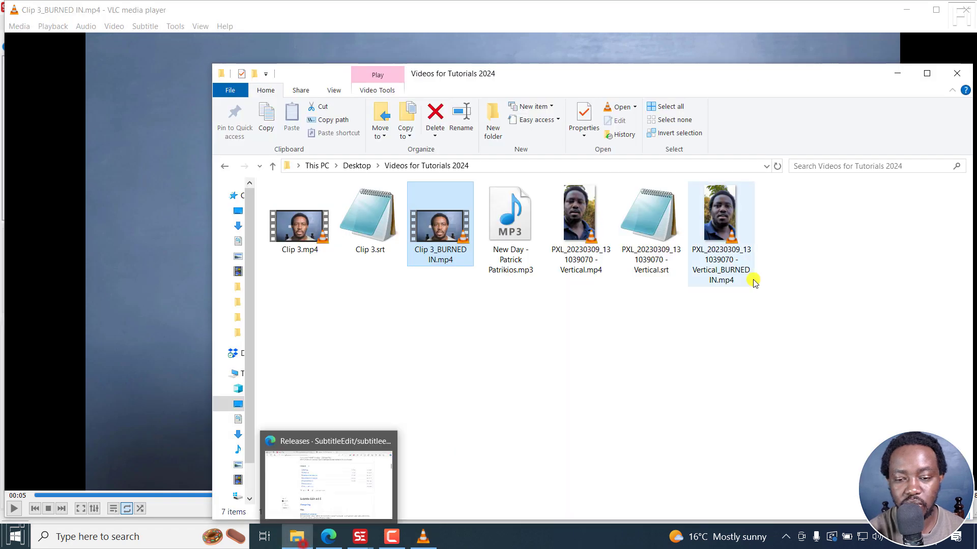
{"action": "double_click", "coordinate": [742, 246]}
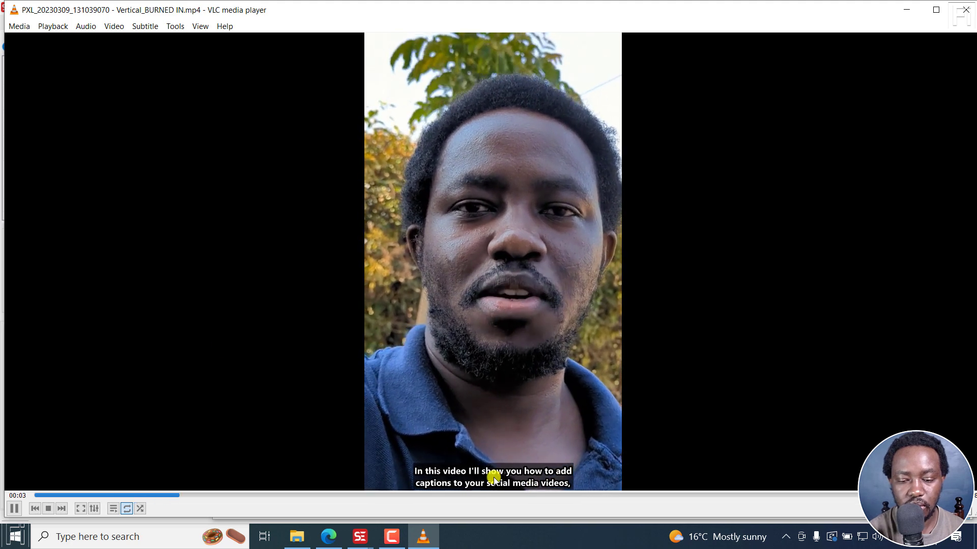
{"action": "left_click", "coordinate": [343, 409]}
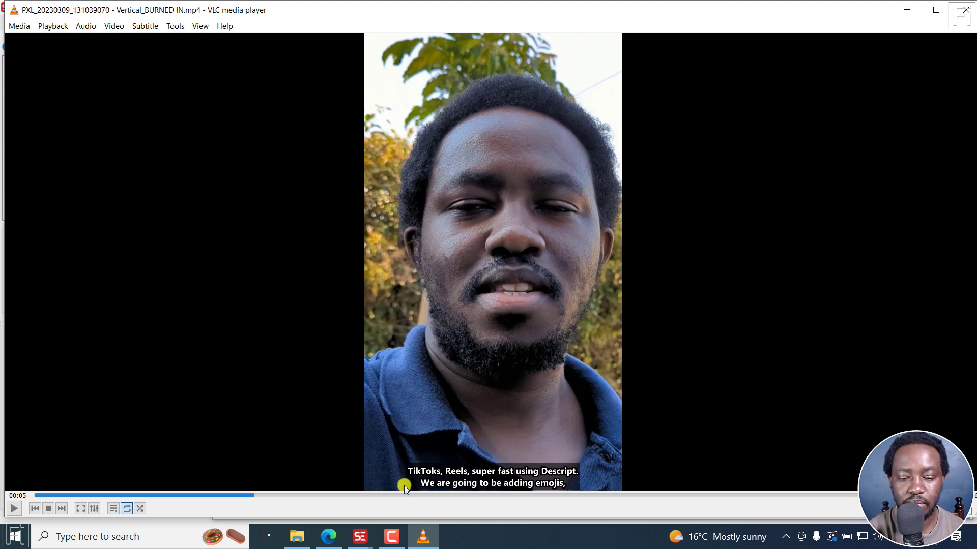
{"action": "left_click", "coordinate": [328, 537]}
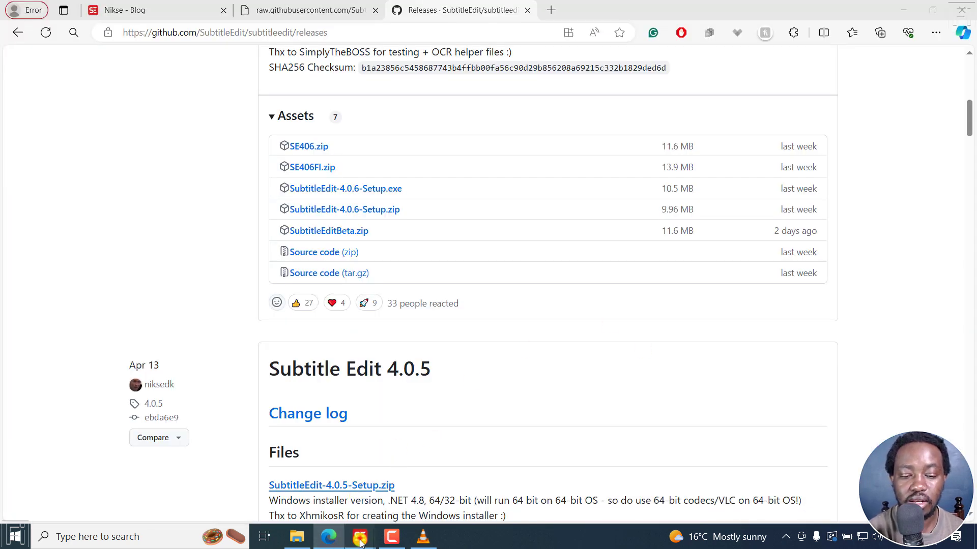
Return to the burn-in window, close the output file dialog unchanged, and leave Bold subtitle text on.
{"action": "mouse_move", "coordinate": [360, 542]}
{"action": "left_click", "coordinate": [419, 473]}
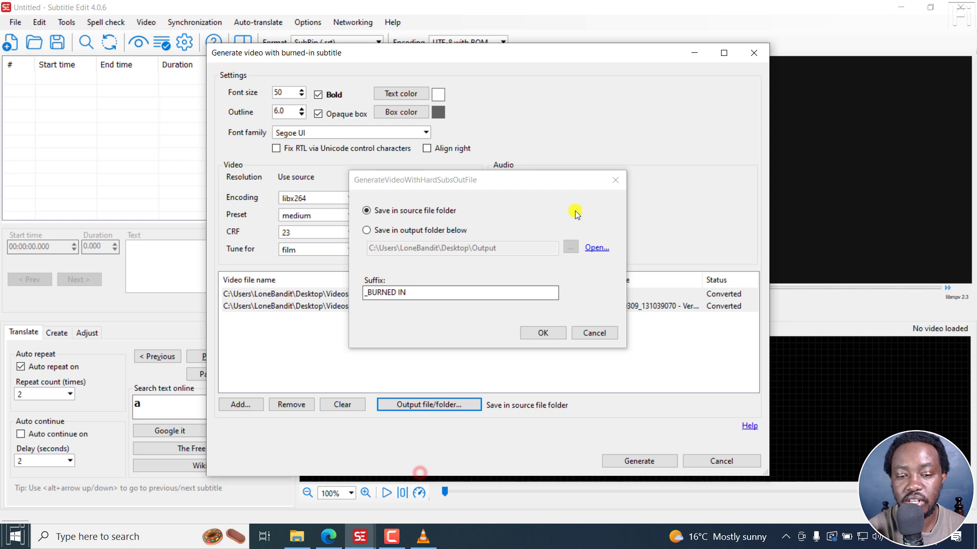
{"action": "left_click", "coordinate": [614, 181]}
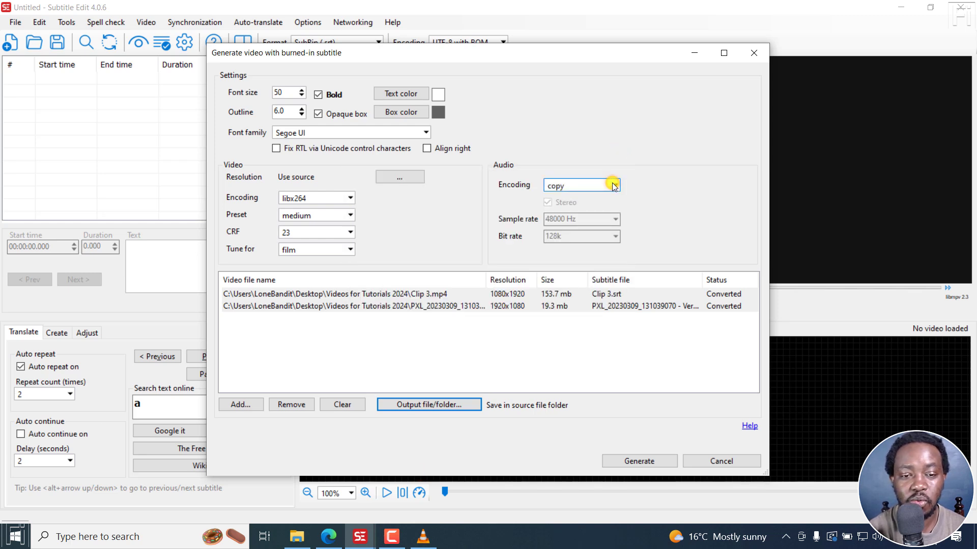
{"action": "left_click", "coordinate": [318, 95]}
{"action": "left_click", "coordinate": [318, 114]}
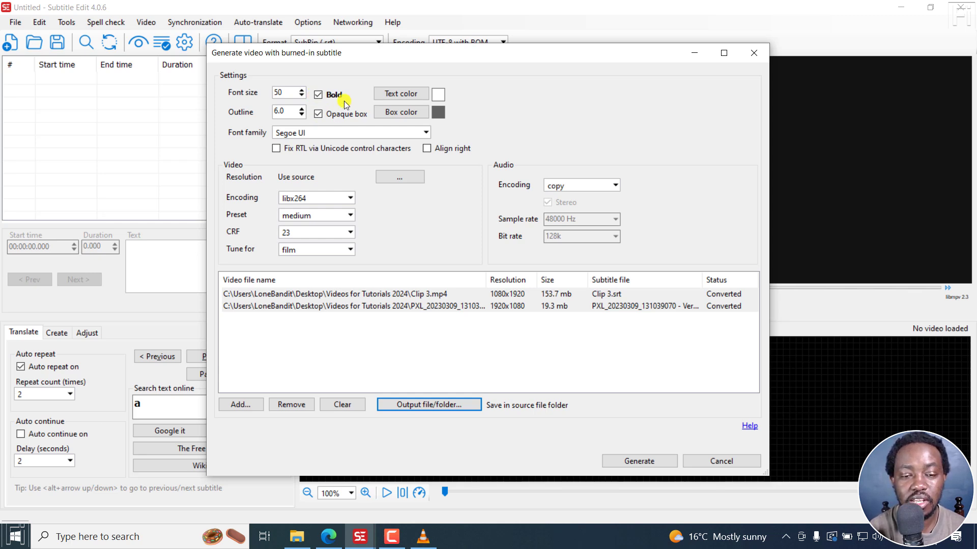